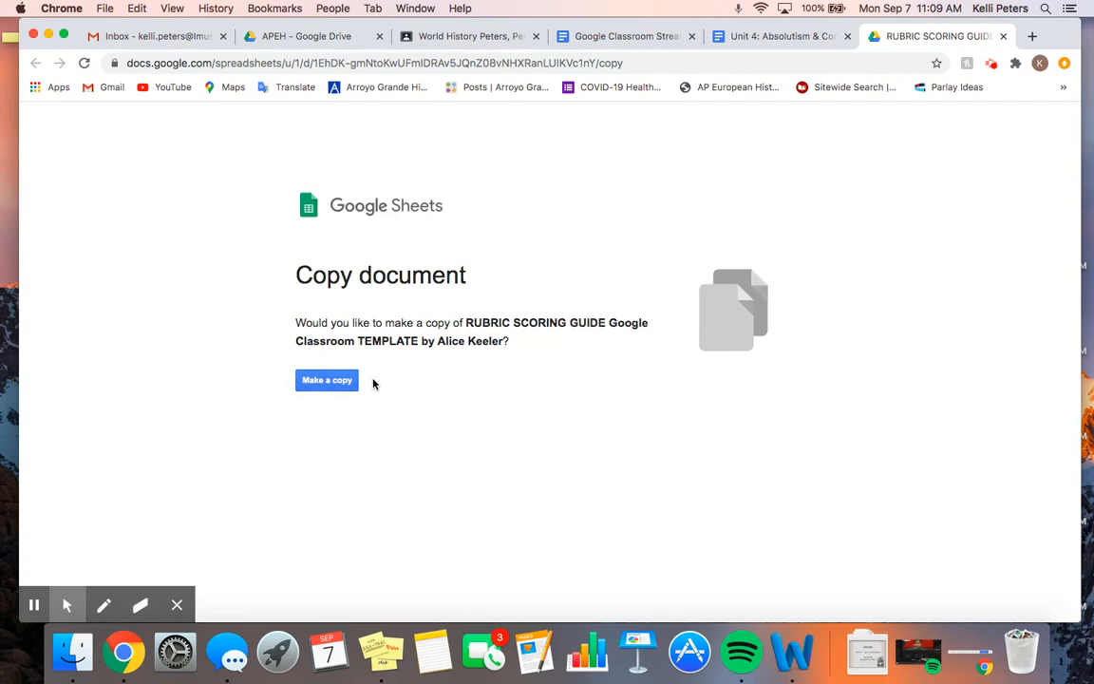
Make a copy of the rubric scoring guide template and title the first criterion "Intro Paragraph" in A3.
left_click(326, 383)
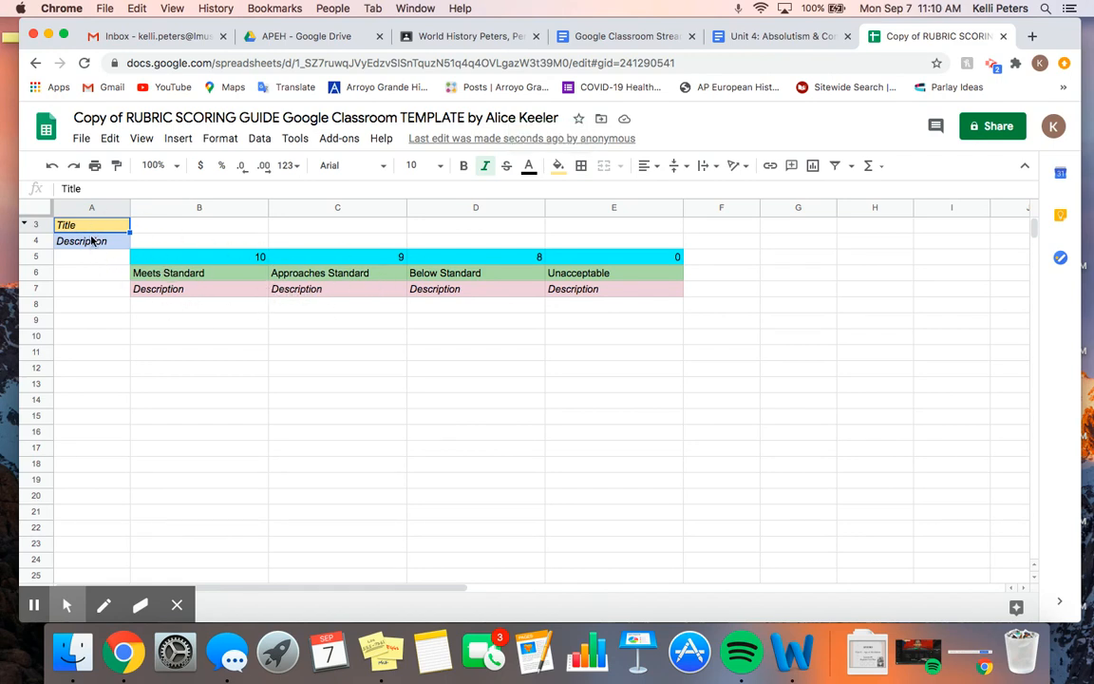
type("Intro")
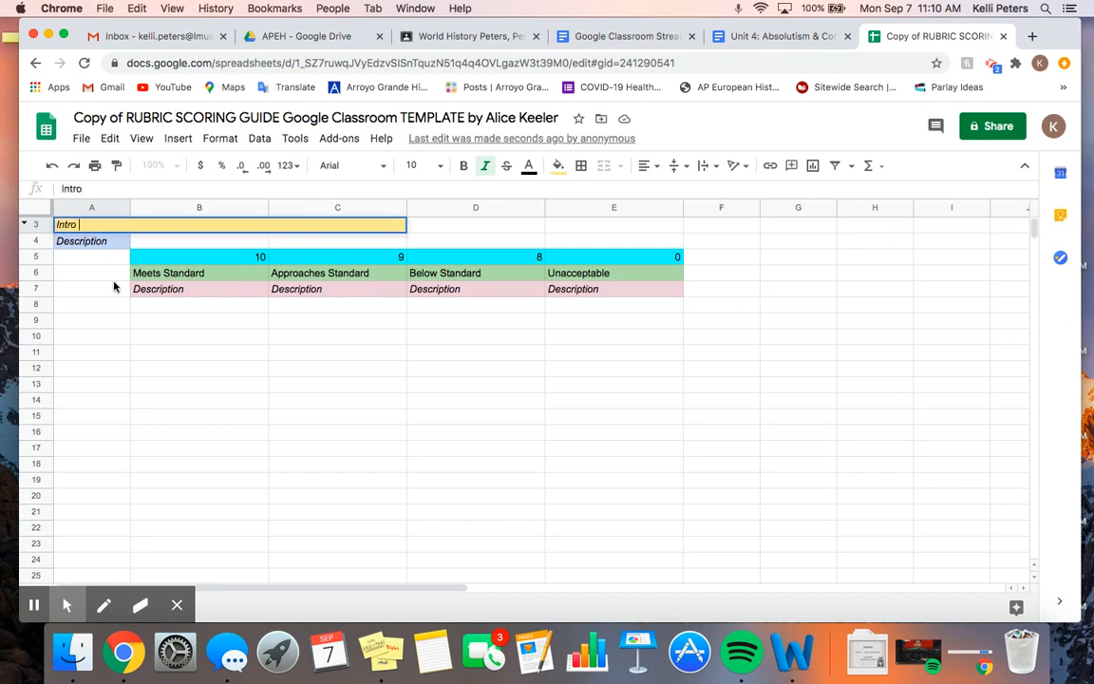
type(" Paragraph")
key("Return")
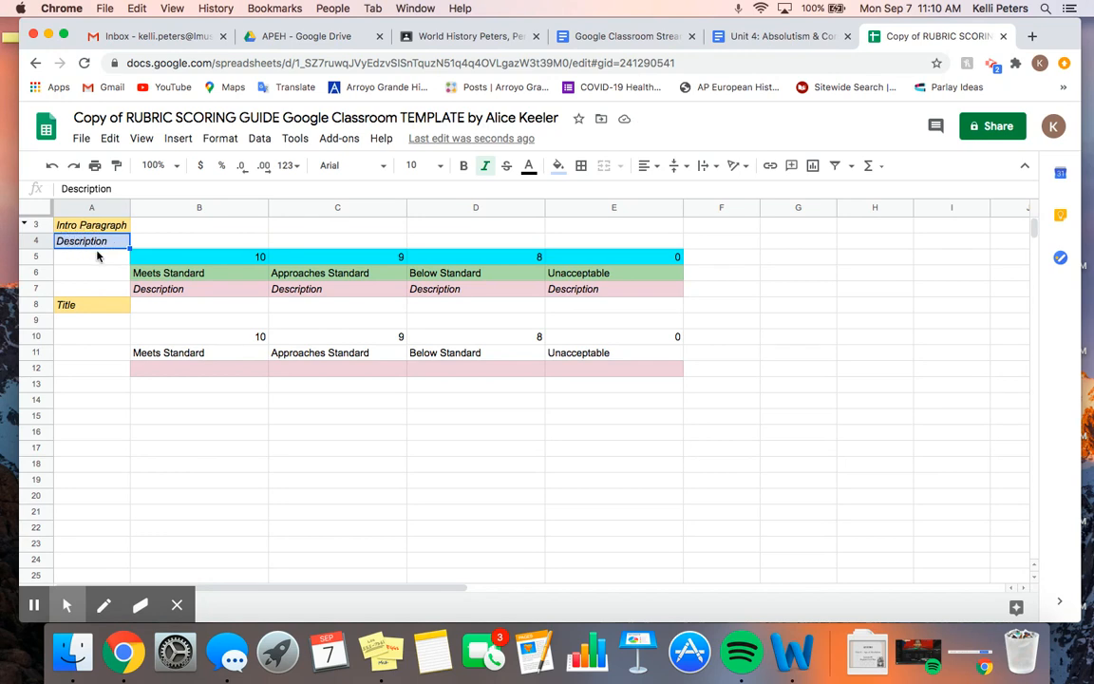
Enter "A paragraph that includes context & a thesis statement" as the Intro Paragraph criterion's description in A4.
type("A par")
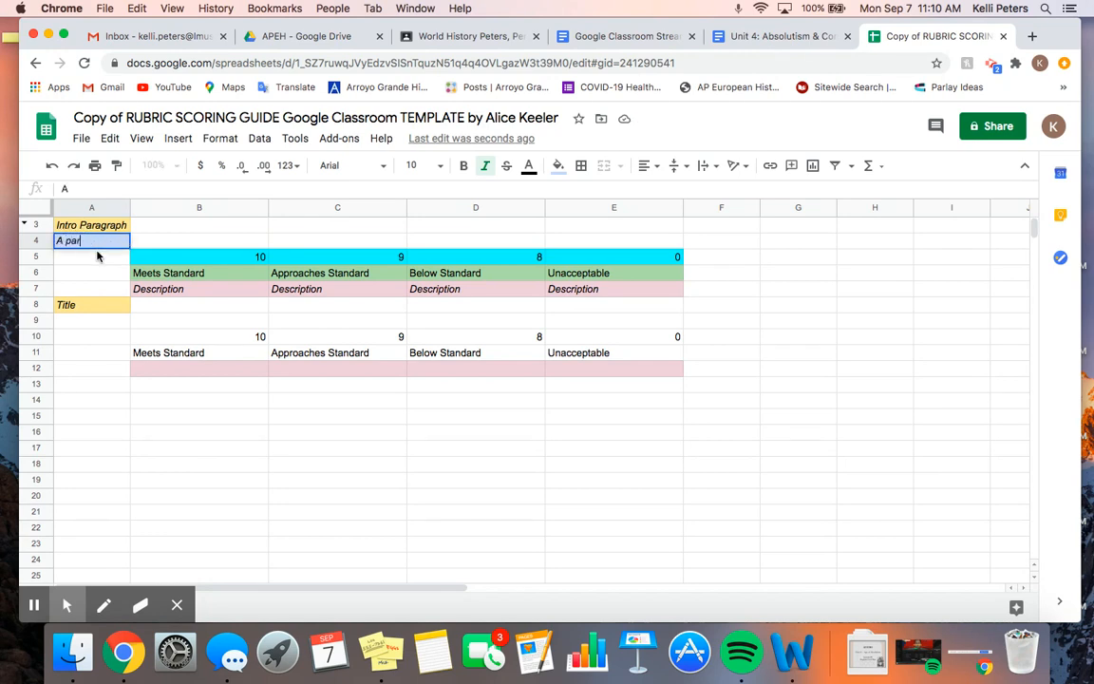
type("agraph that includes context")
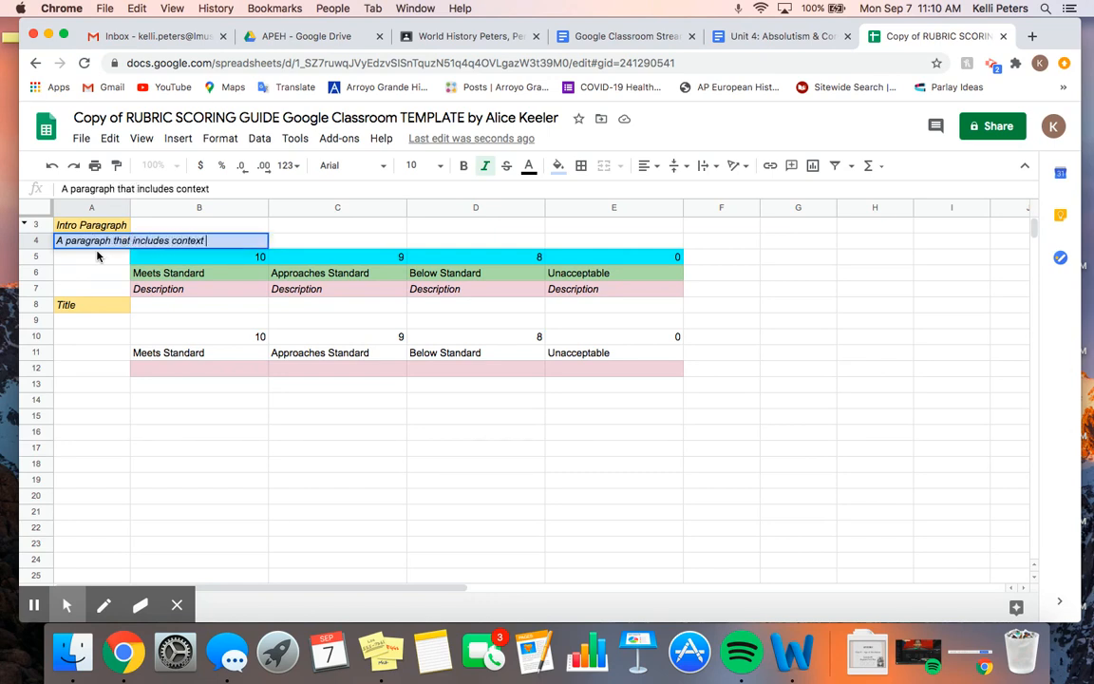
type(" & a thesis statement")
key("Return")
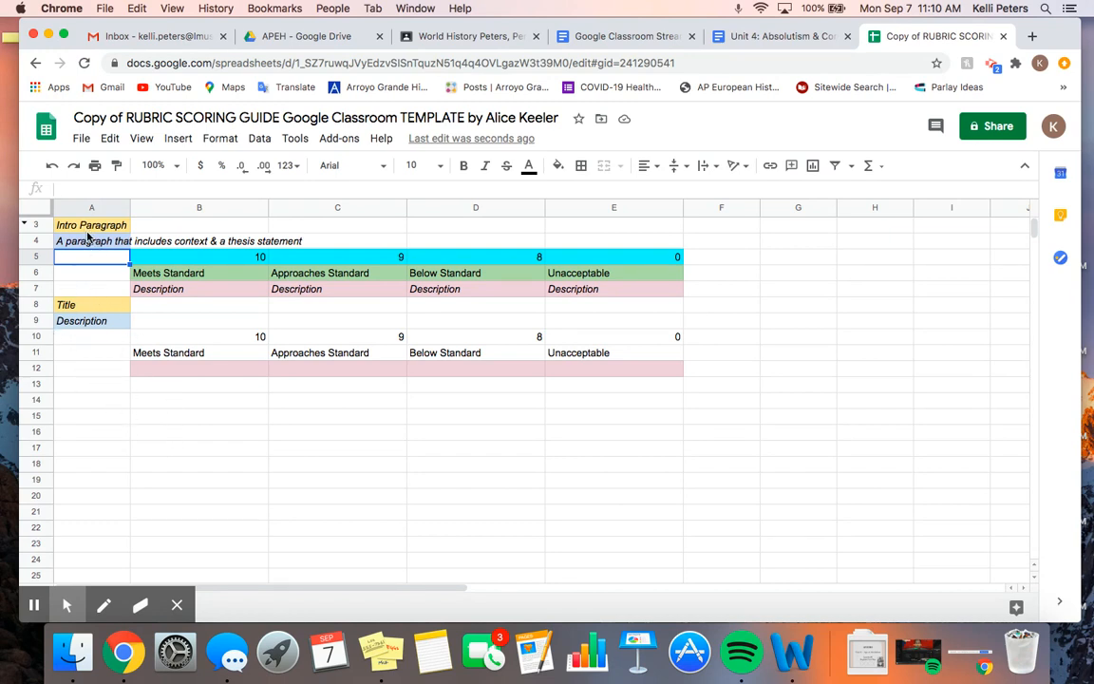
Set the Meets Standard score of the Intro Paragraph criterion to 5.
left_click(237, 256)
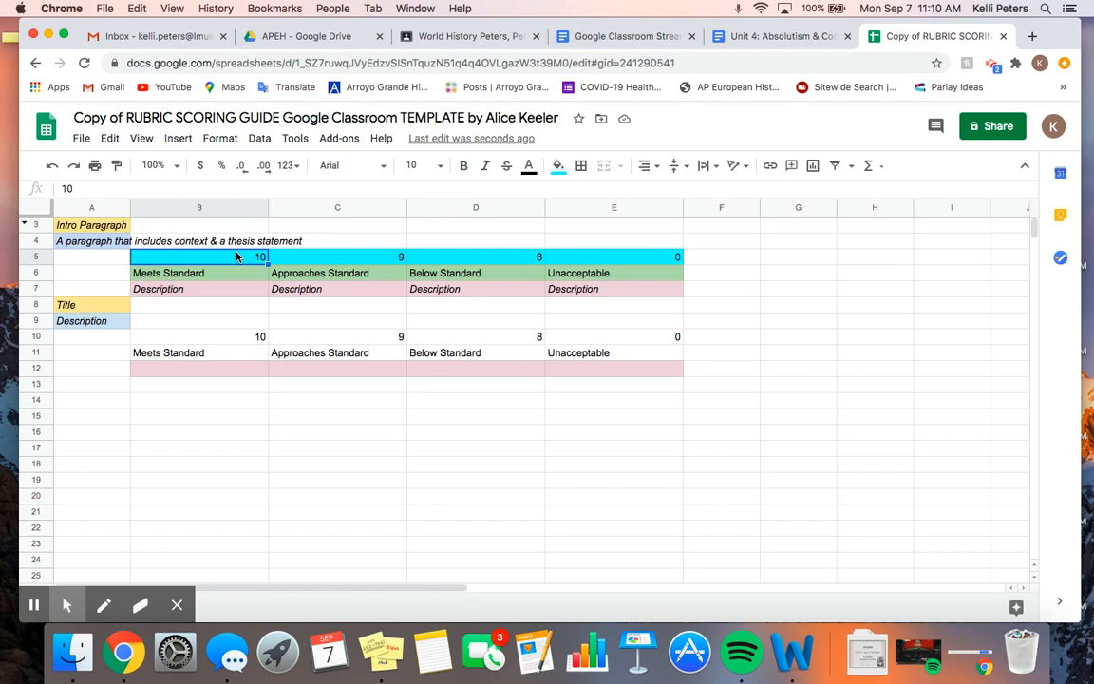
type("5")
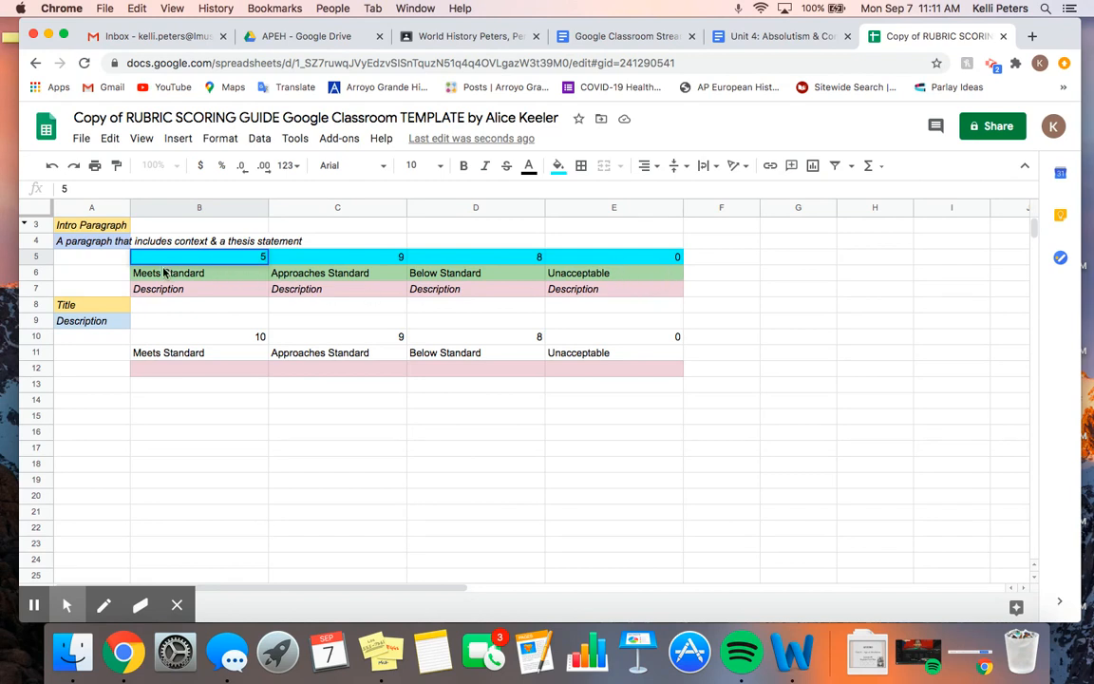
left_click(210, 277)
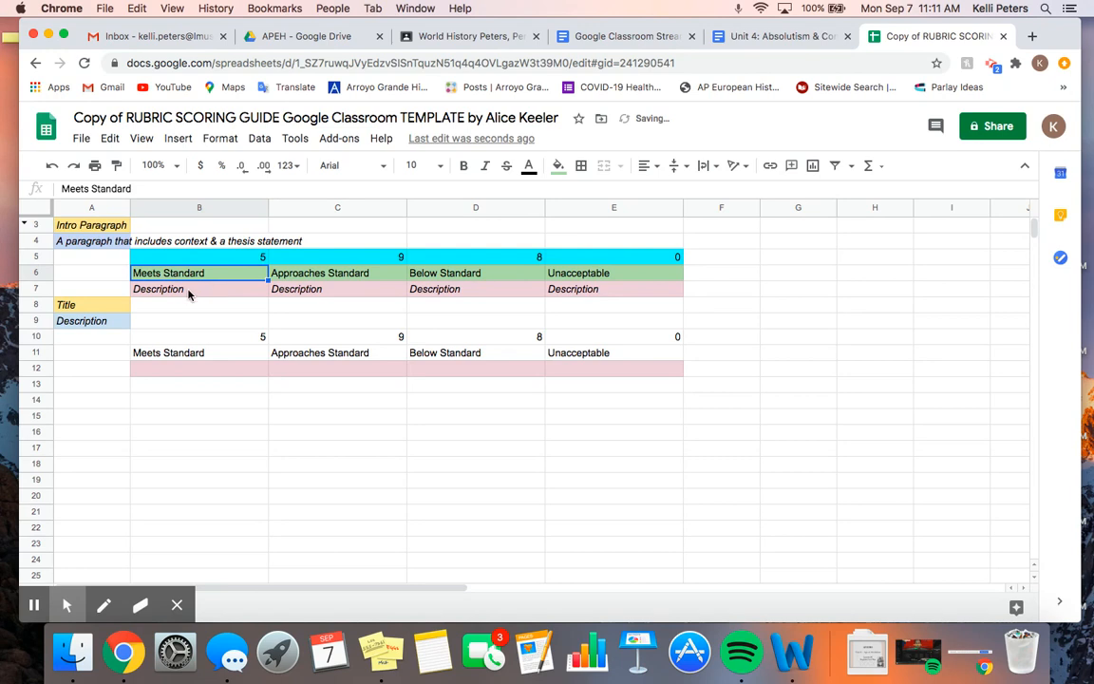
Describe Meets Standard in B7 as "Complex introduction that connects the context to the topic/prompt. Includes a historically defensible thesis.".
left_click(176, 289)
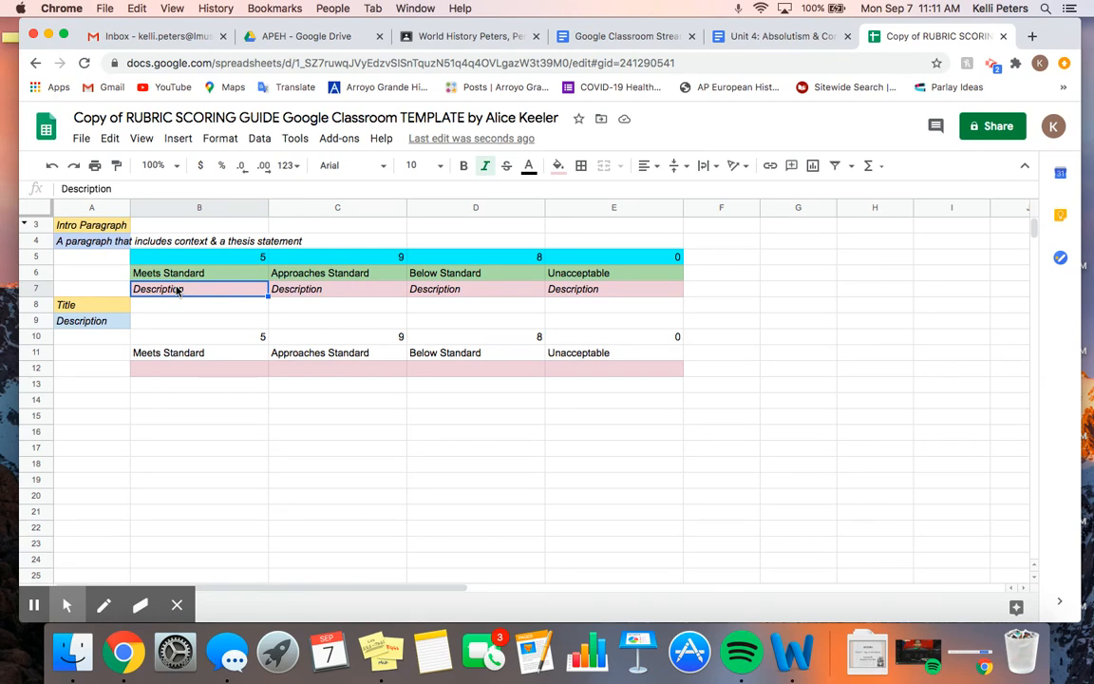
type("Com")
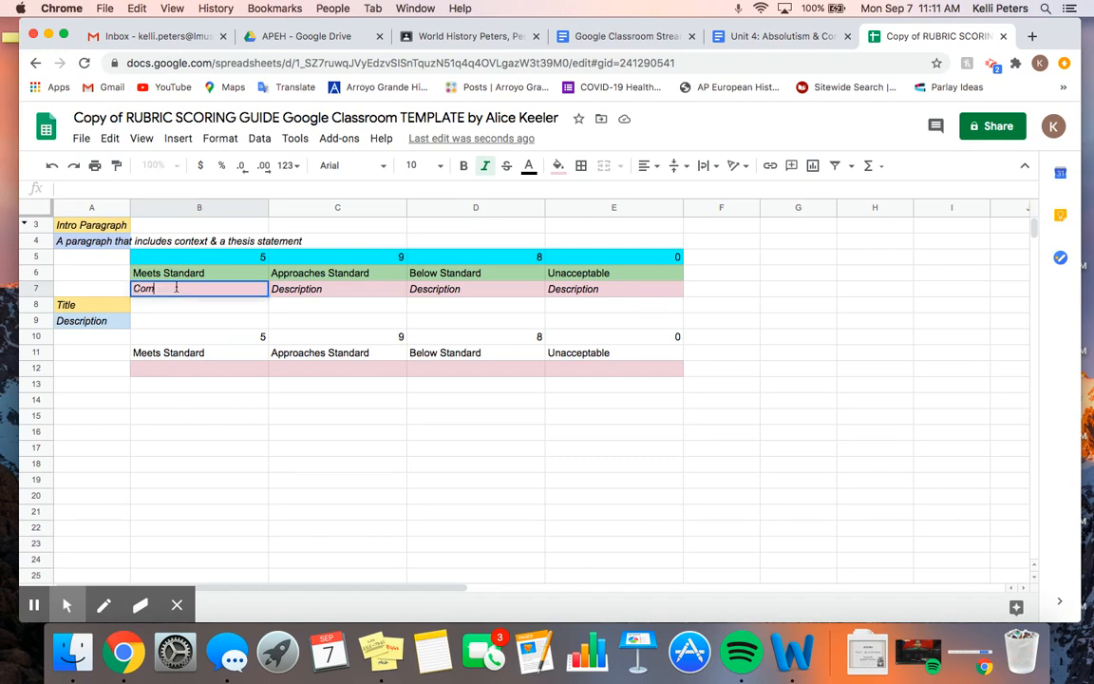
type("plex introd")
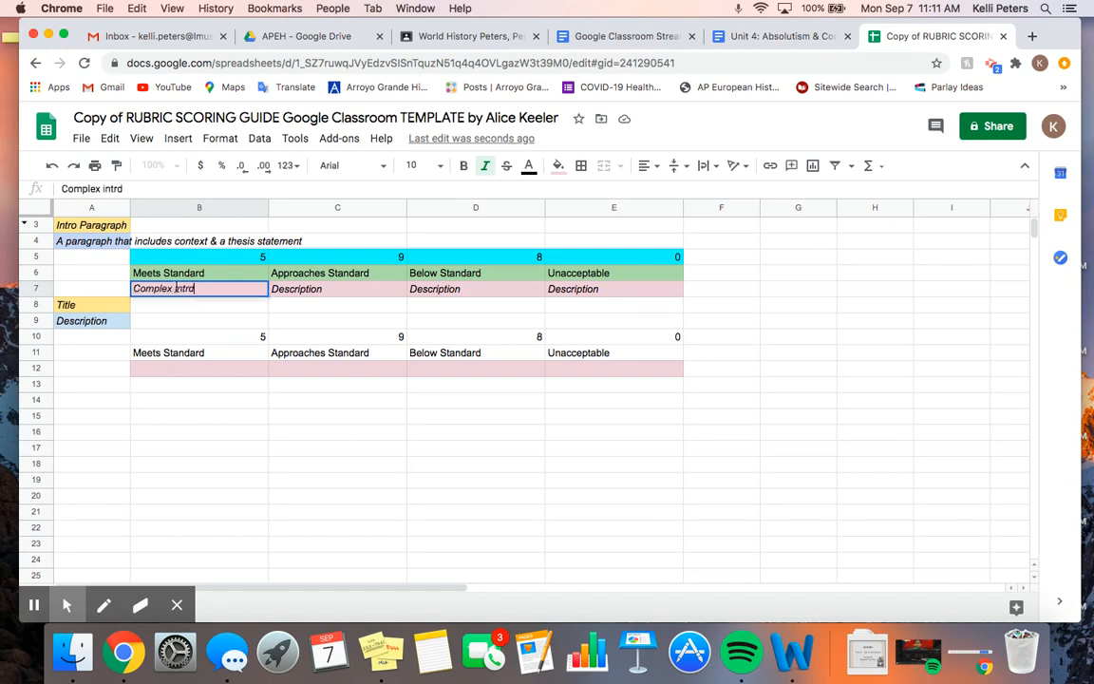
key("BackSpace")
type("oduciont that")
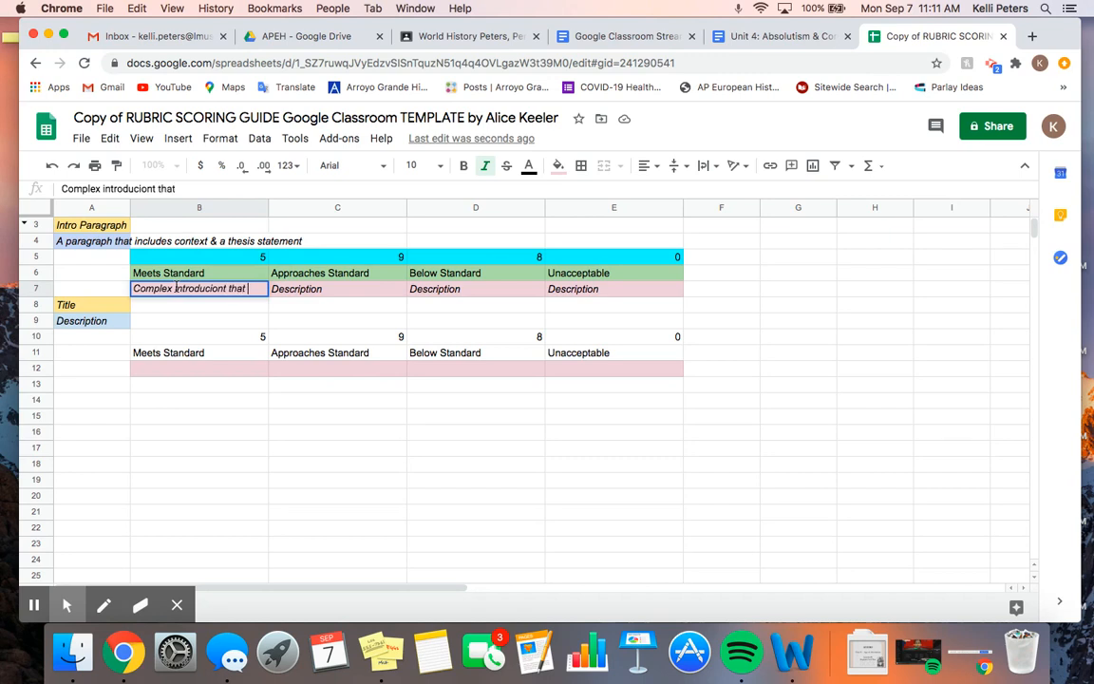
key("BackSpace")
key("BackSpace")
key("BackSpace")
key("BackSpace")
key("BackSpace")
key("BackSpace")
key("BackSpace")
key("BackSpace")
key("BackSpace")
key("BackSpace")
type("ction that connects the ")
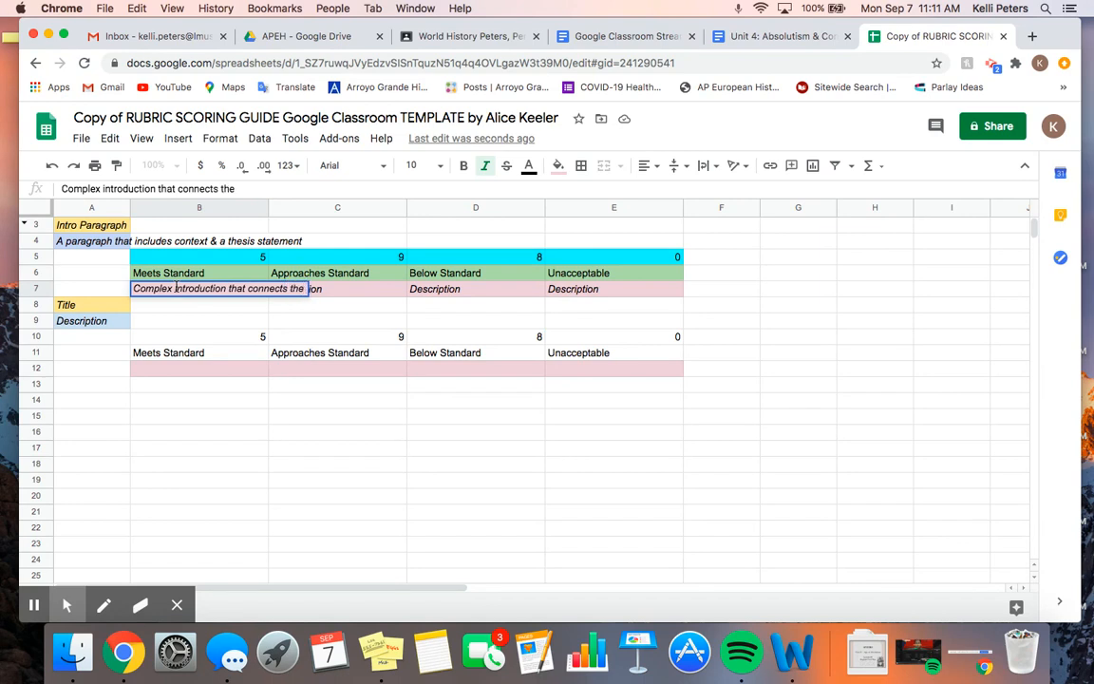
type("context to the to")
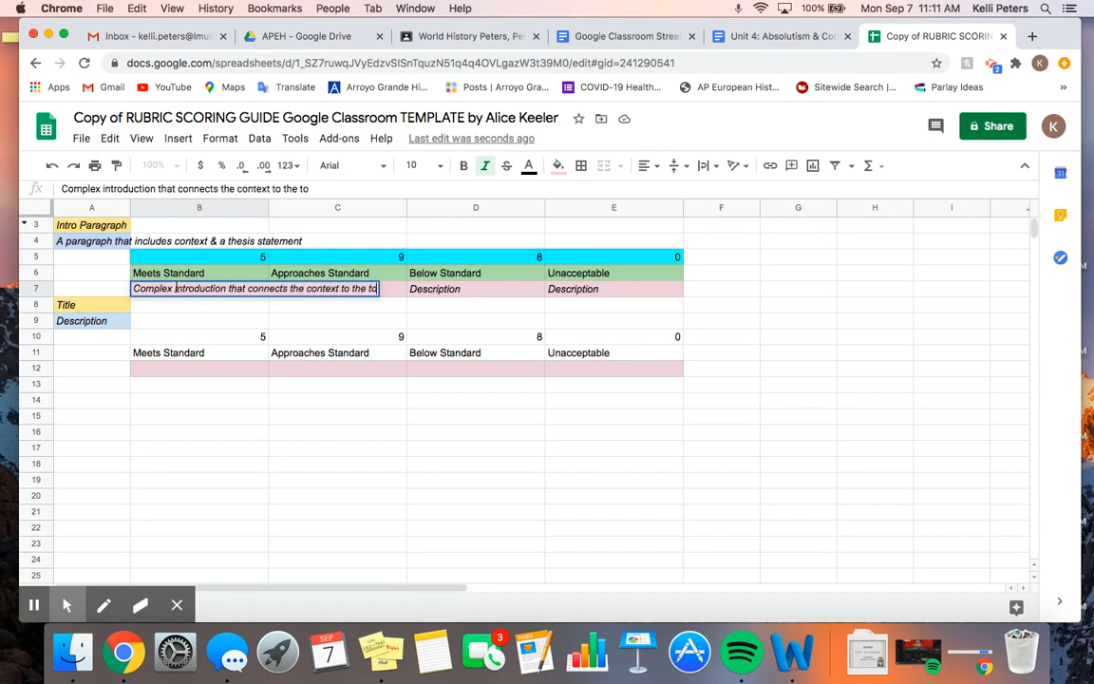
type("pic/prompt.")
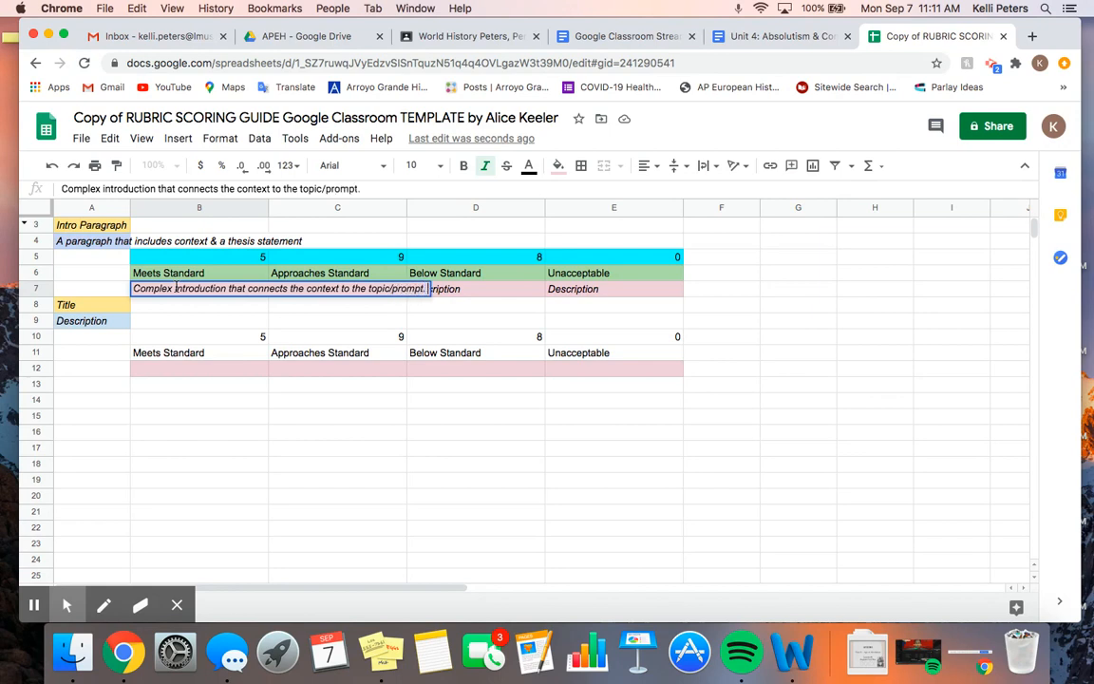
type(" Includes a historical")
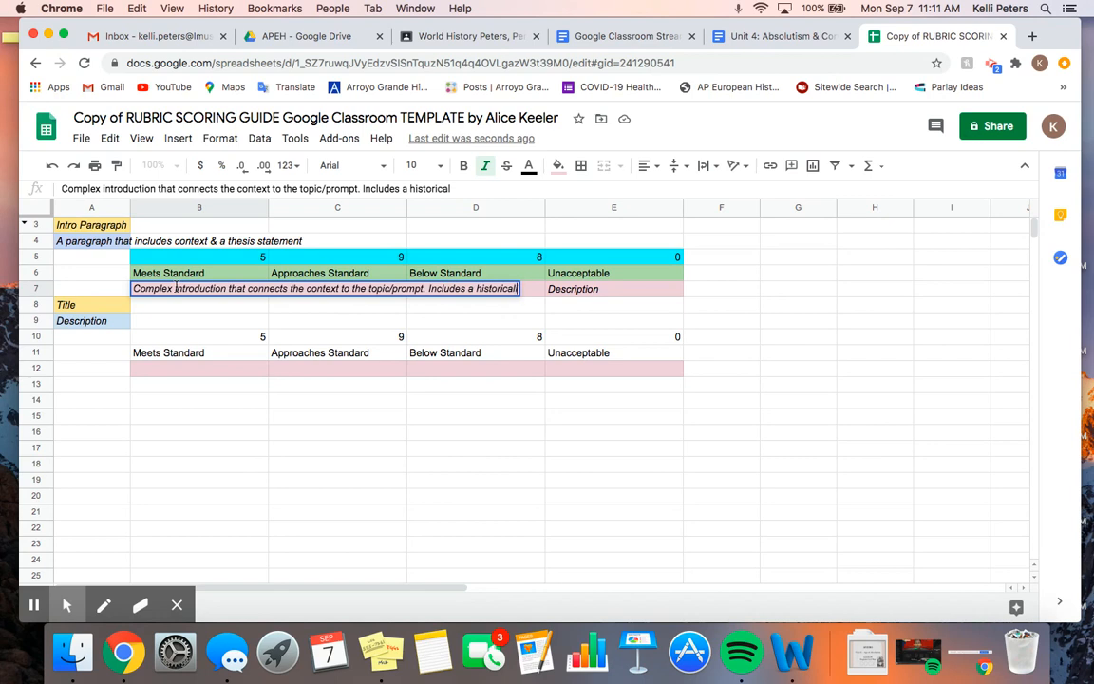
type("ly defensible thesis")
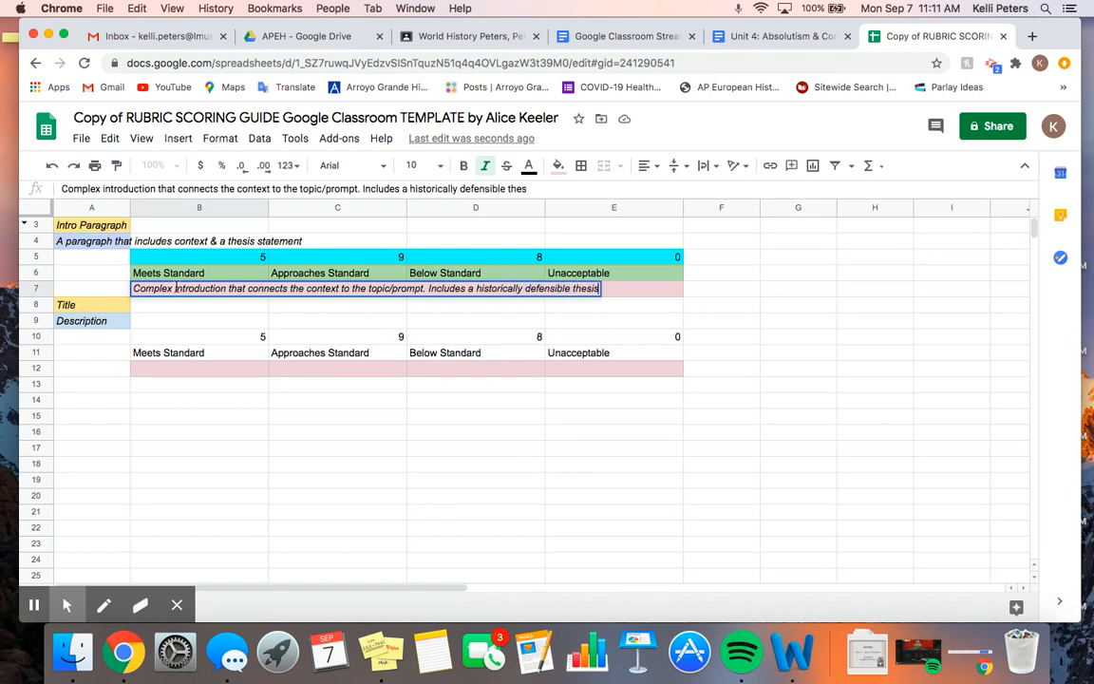
type(".")
key("Return")
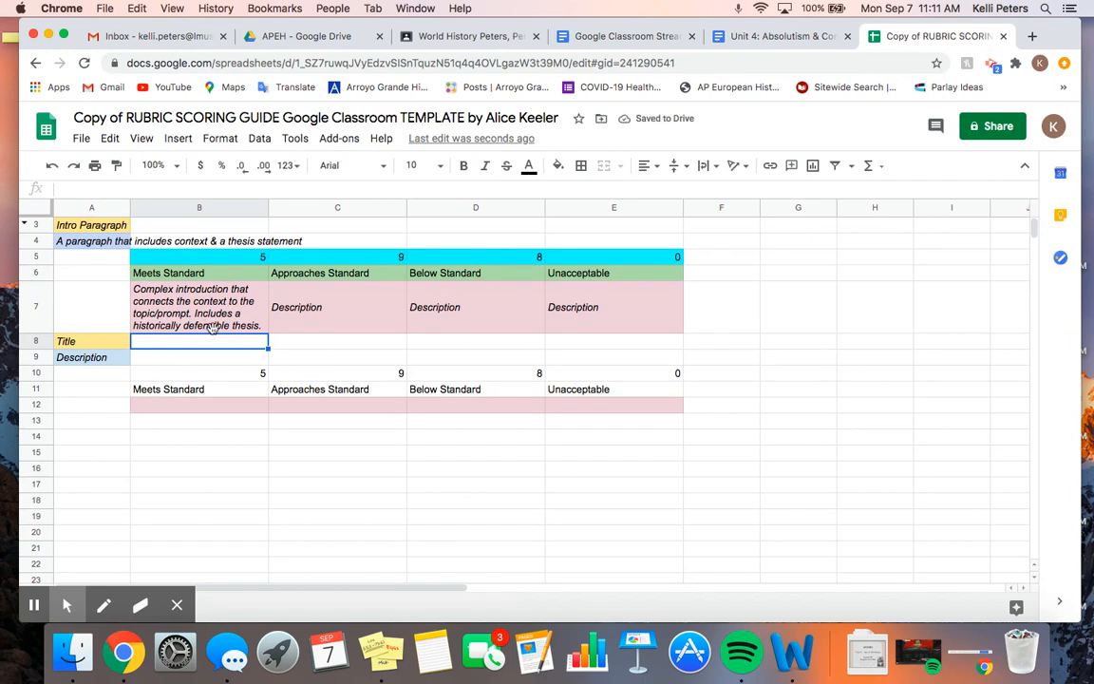
left_click(335, 318)
left_click(430, 302)
left_click(552, 310)
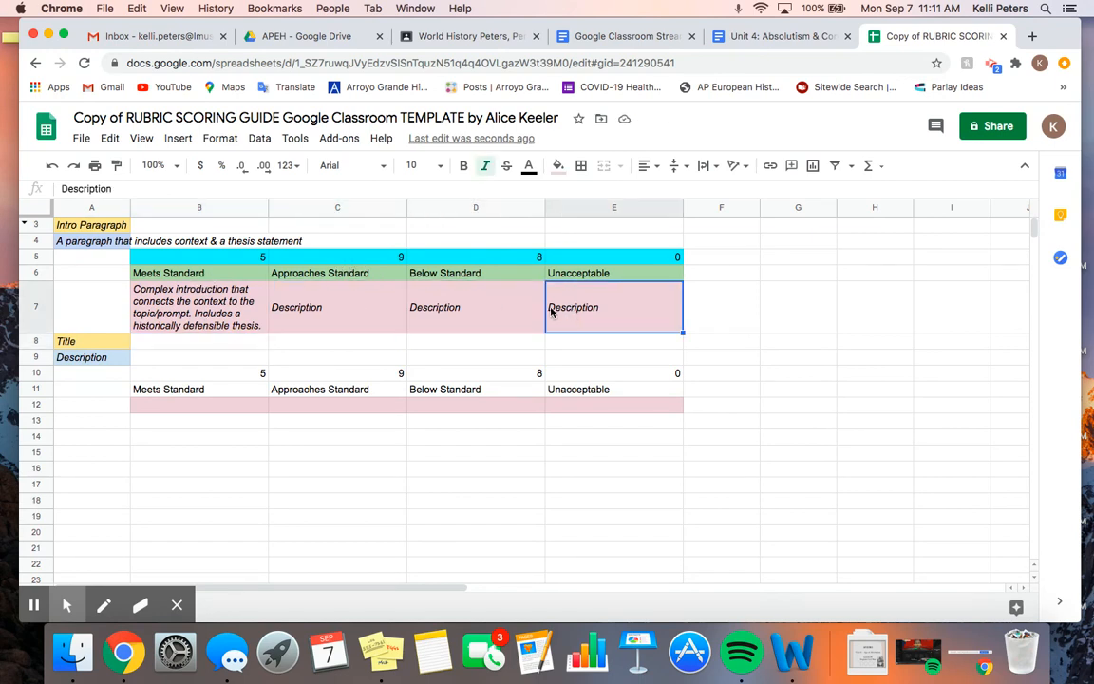
Set the Intro Paragraph scores to 4 for Approaches Standard and 3 for Below Standard.
left_click(361, 256)
type("4")
left_click(483, 262)
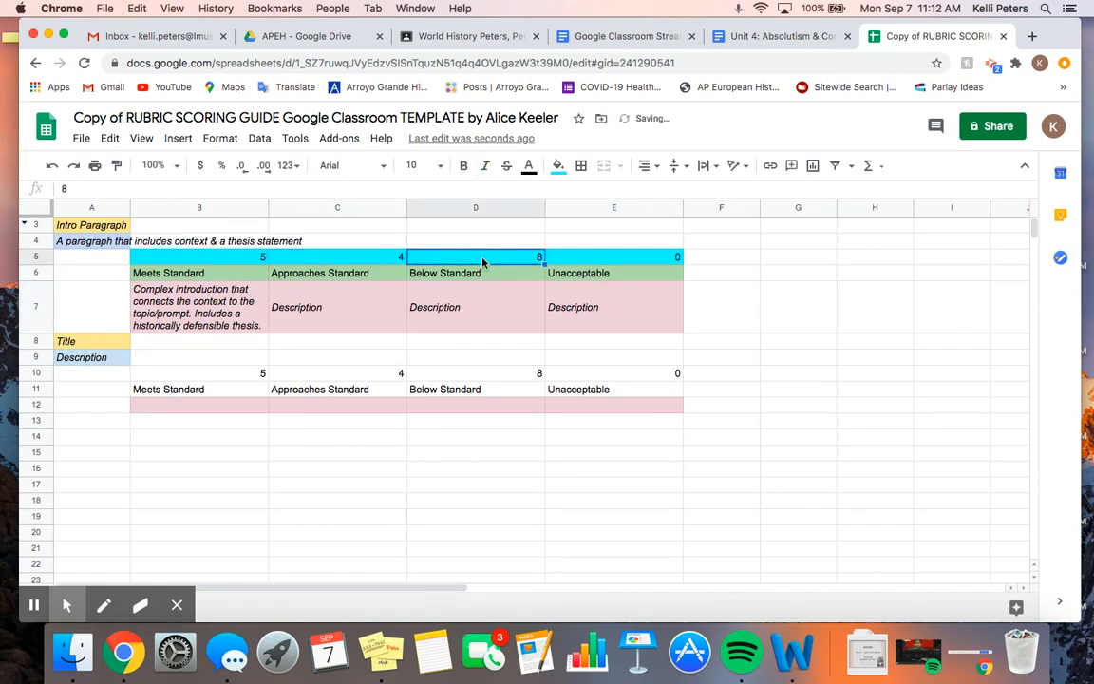
type("3")
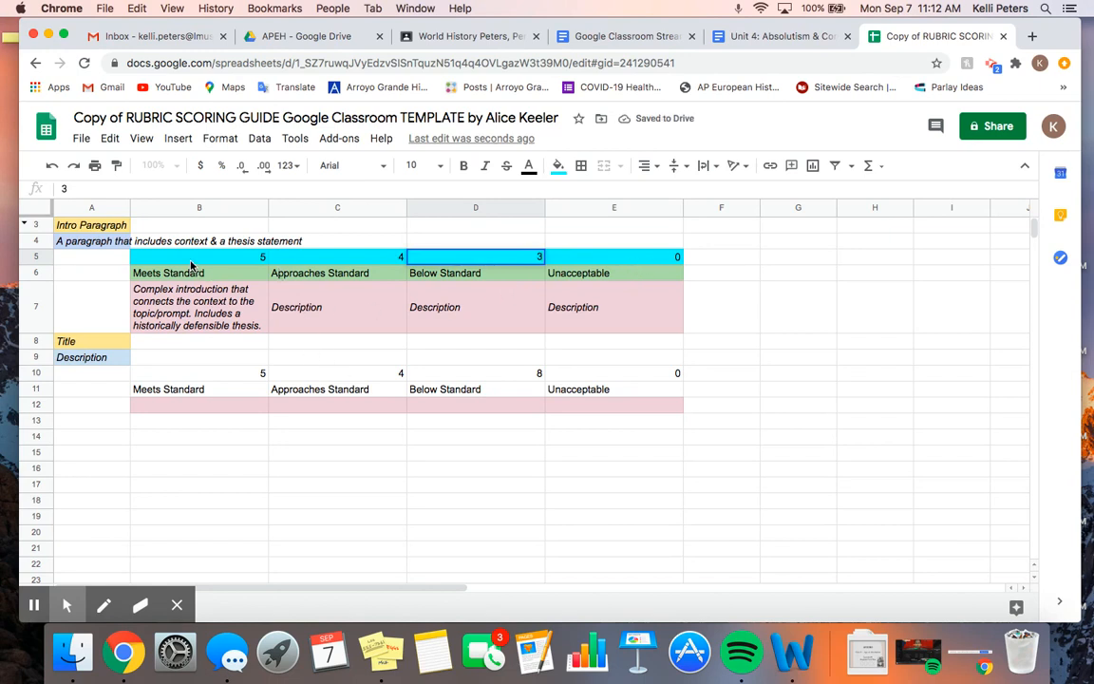
left_click(164, 256)
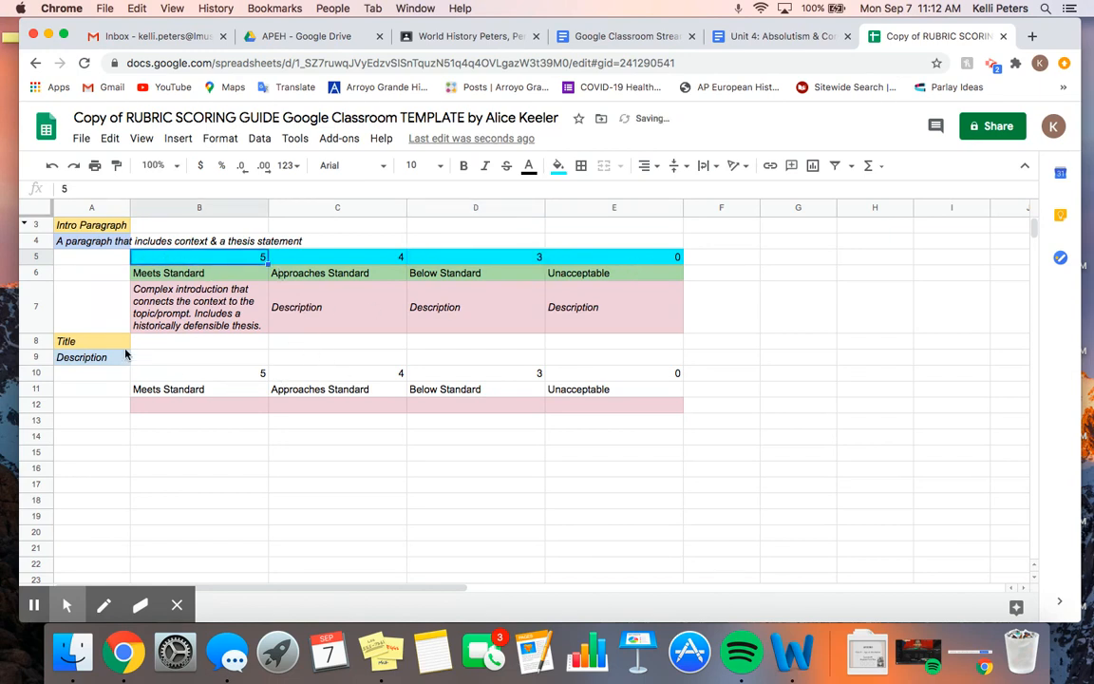
Title the second rubric criterion "Body Paragraphs" in A8.
left_click(177, 376)
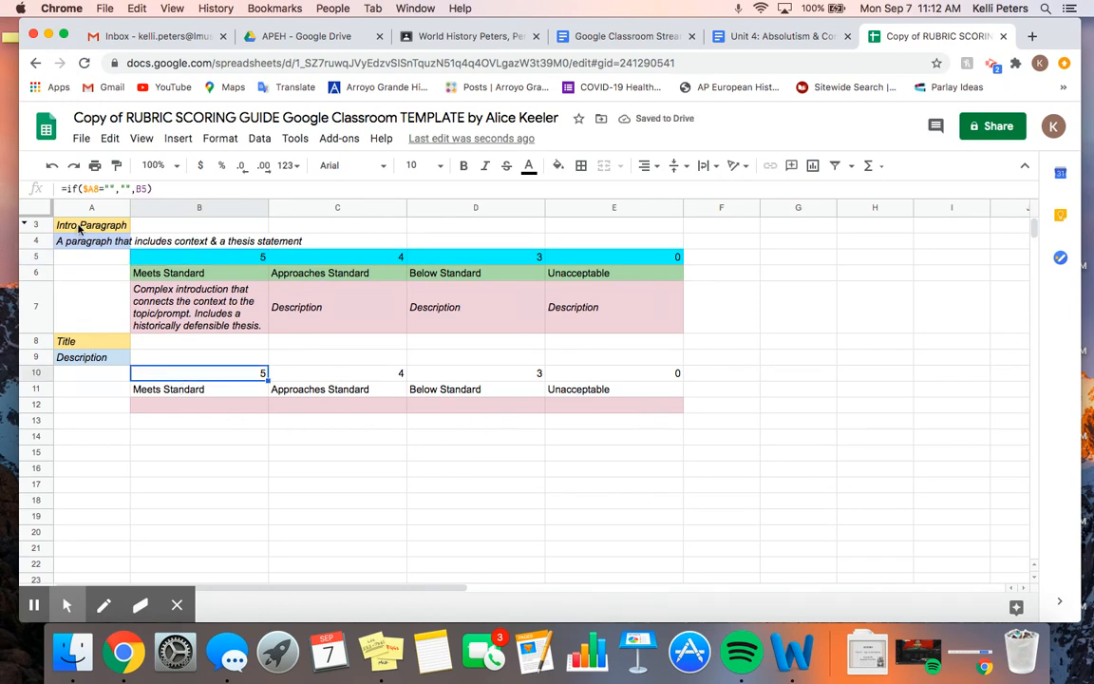
left_click(93, 344)
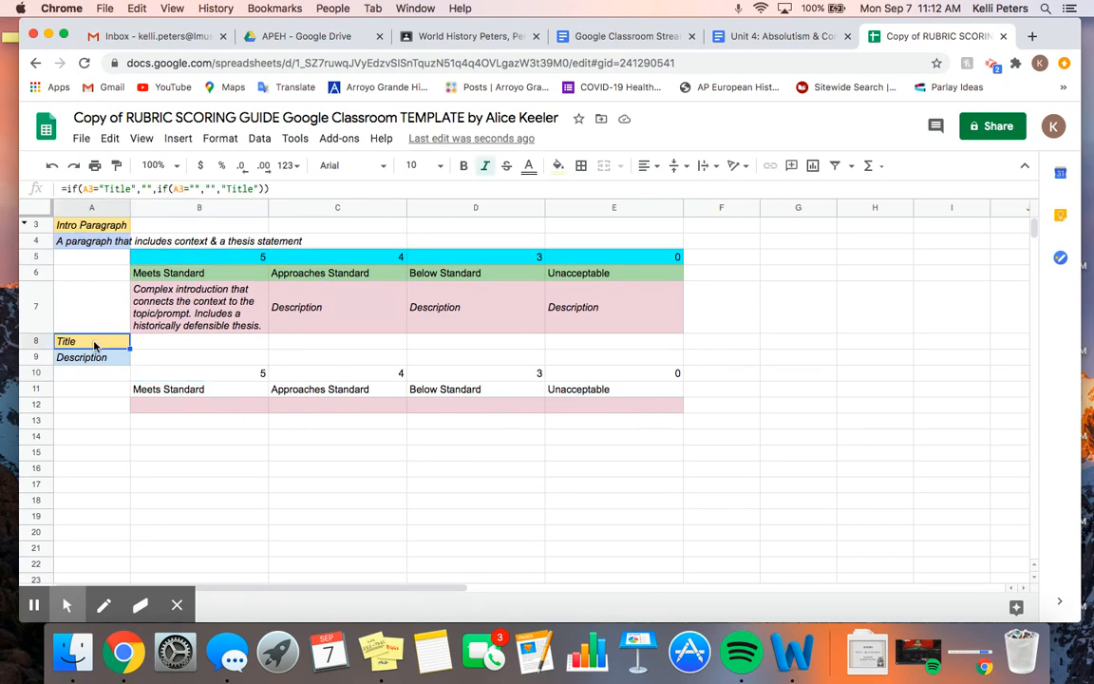
type("Body Pa")
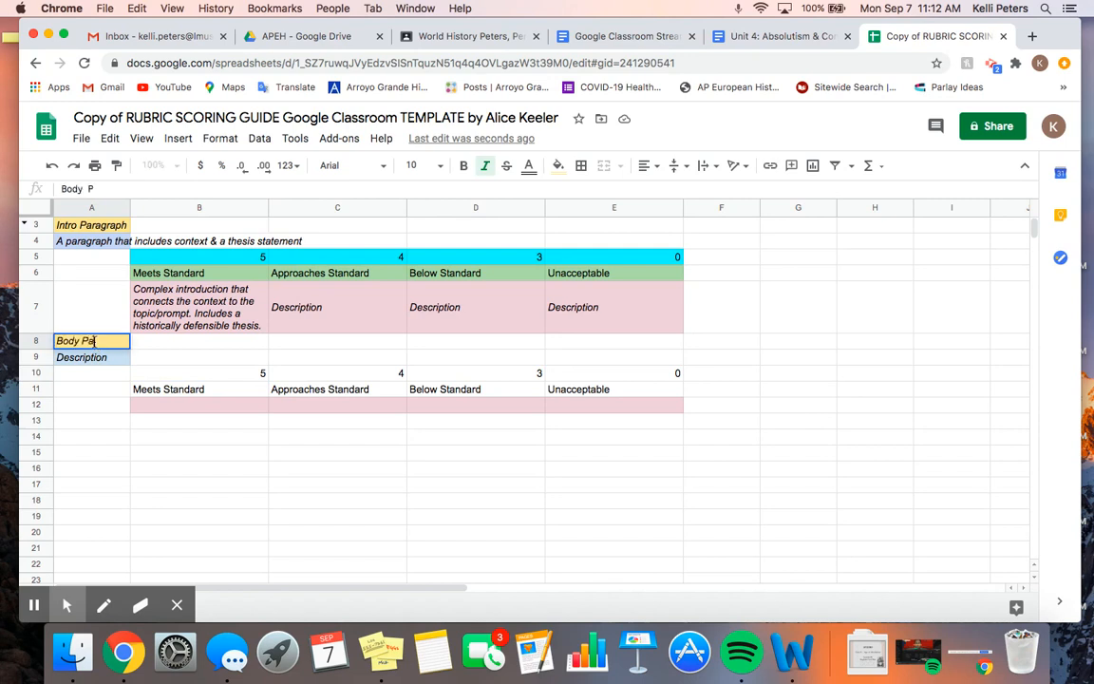
type("ragraphs")
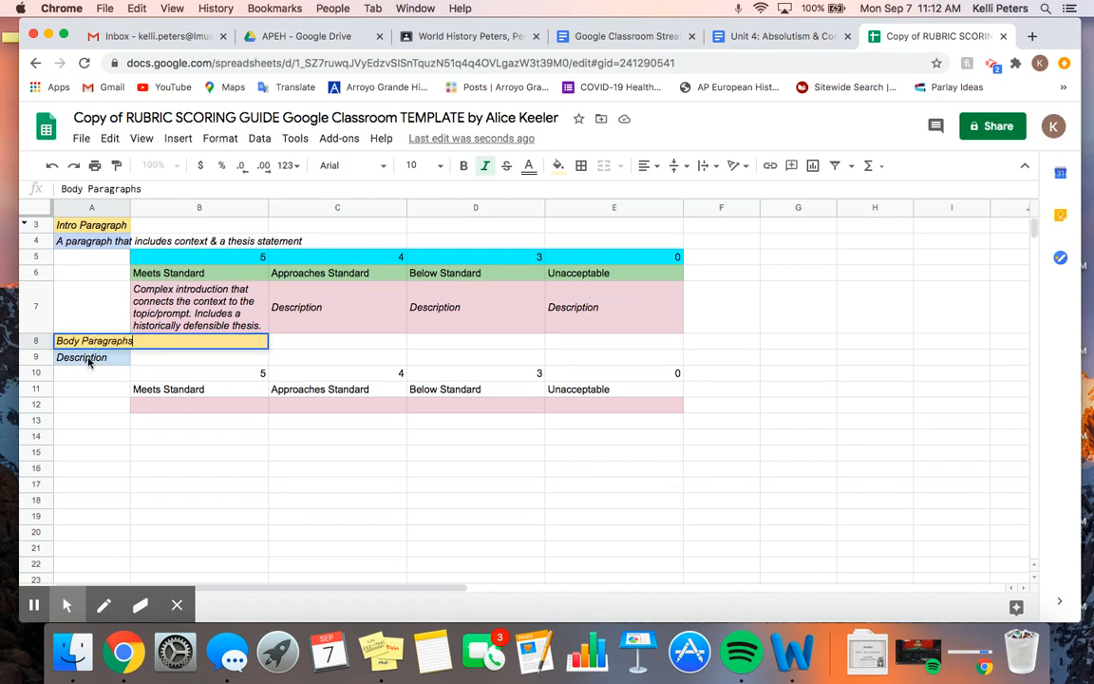
Enter "Topic sentence supported by evidence and analysis" as the Body Paragraphs criterion's description in A9.
left_click(88, 359)
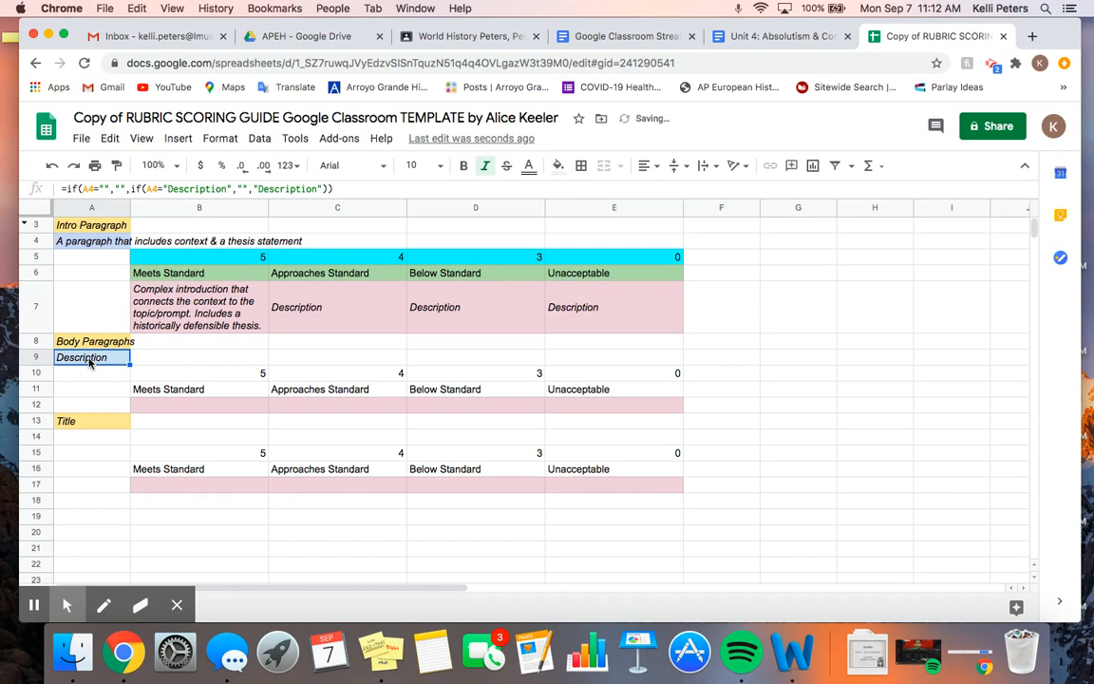
type("TOpic")
key("BackSpace")
key("BackSpace")
key("BackSpace")
key("BackSpace")
key("BackSpace")
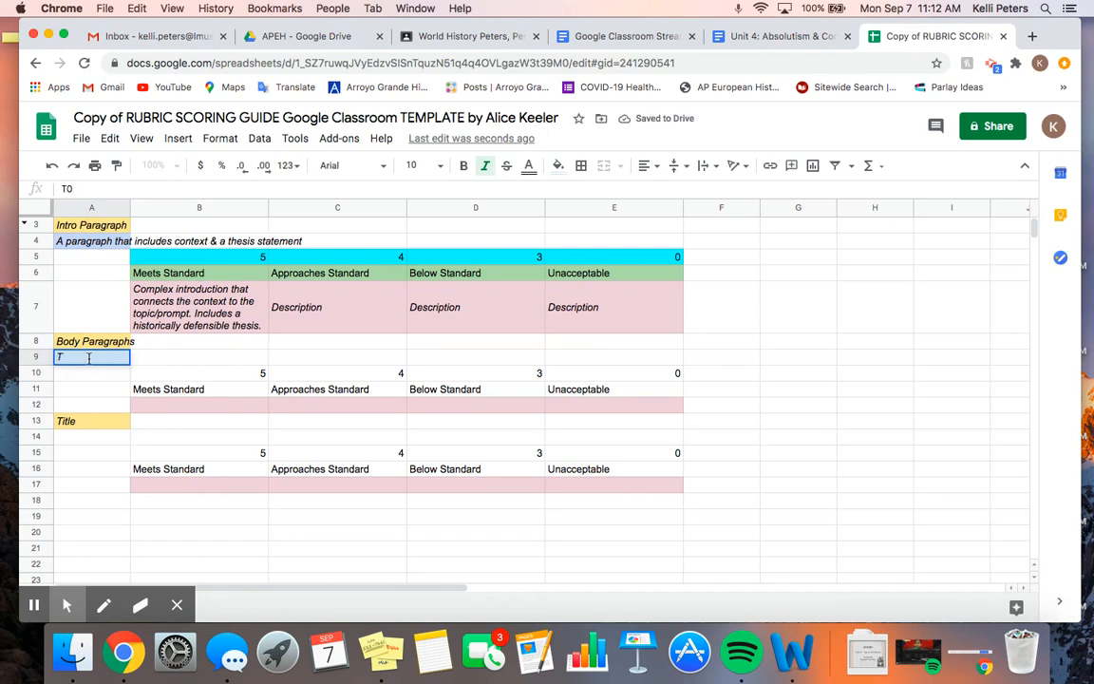
type("opic sen")
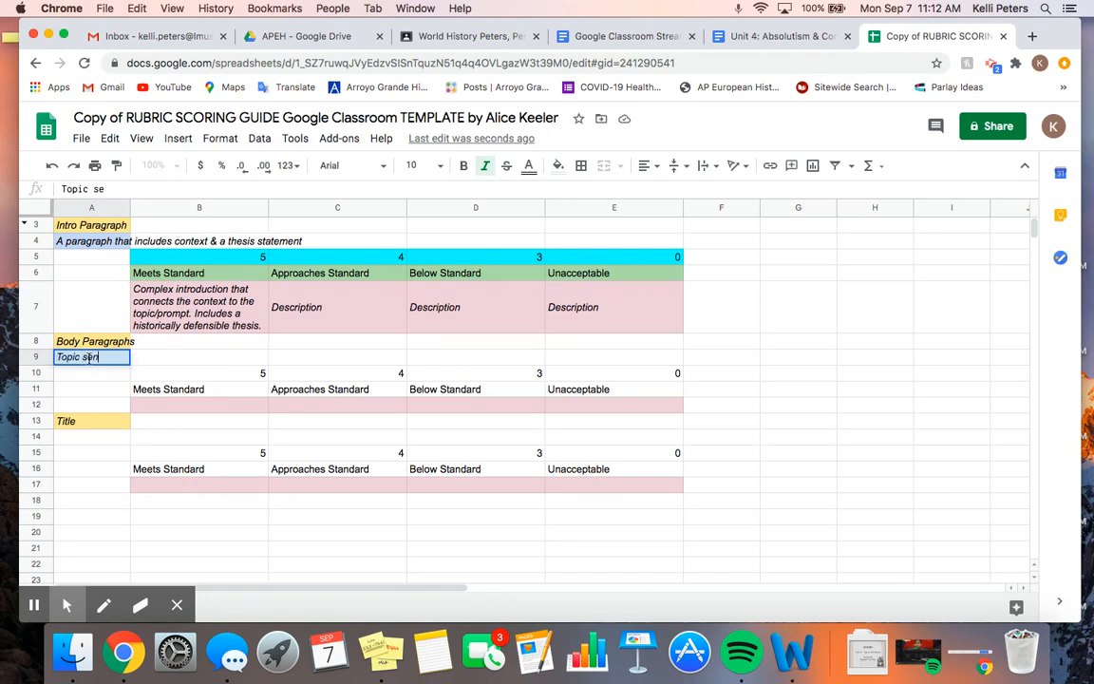
type("tence supported by evid")
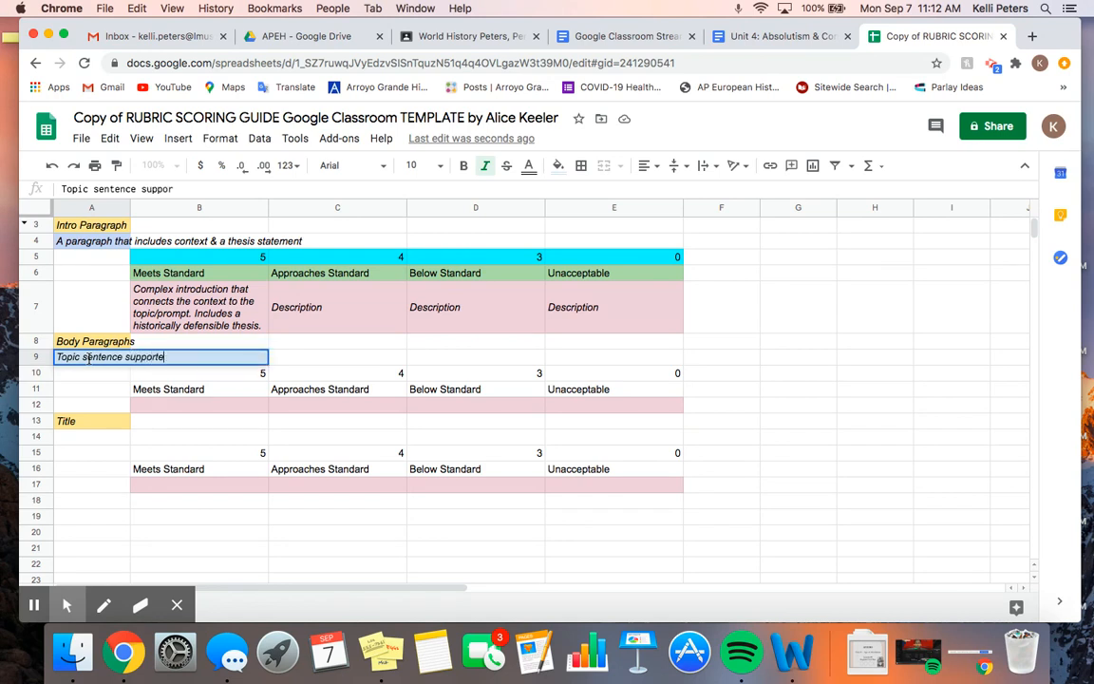
type("d analysis")
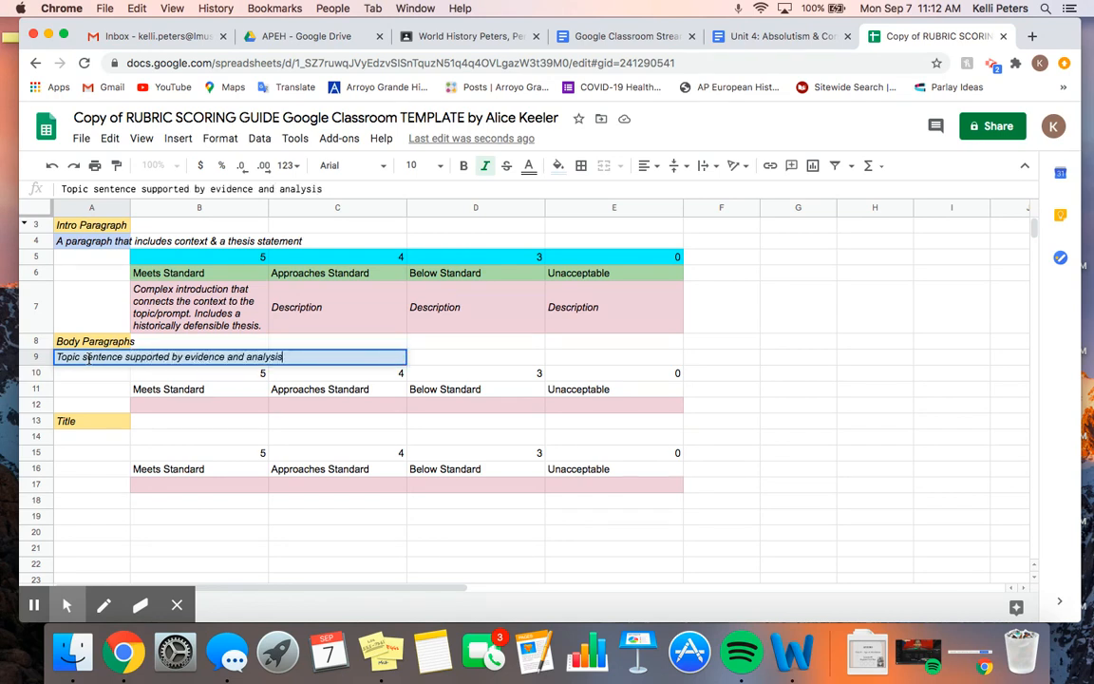
key("Return")
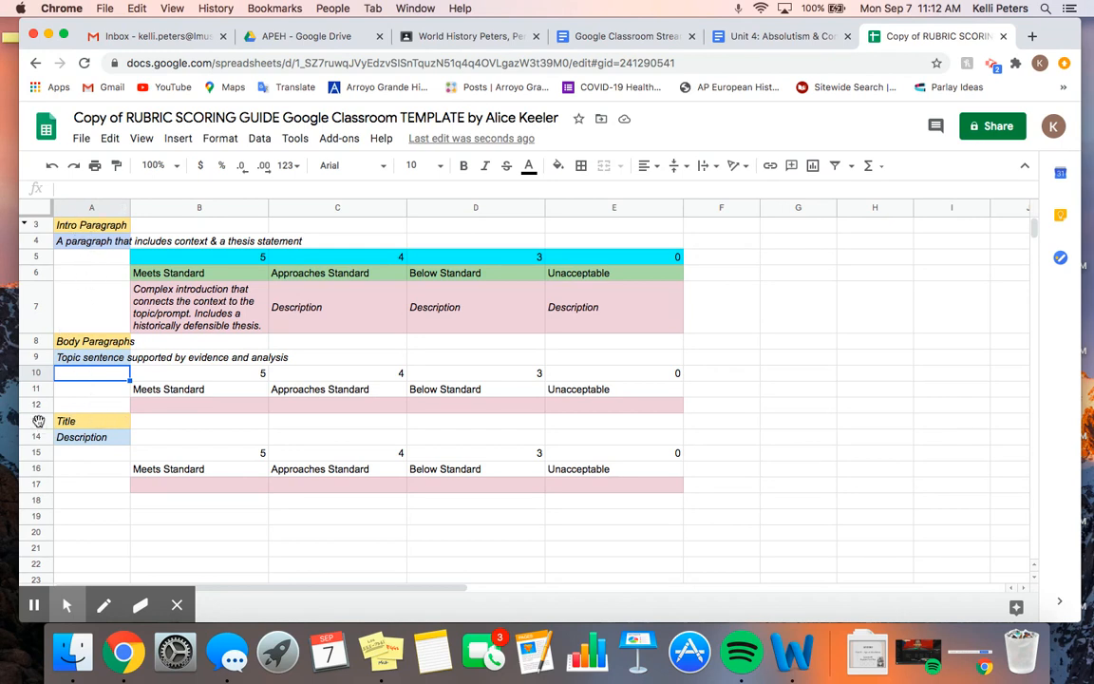
Clear the unused third criterion's title placeholder from A13.
mouse_move(38, 421)
left_mouse_down()
mouse_move(34, 477)
mouse_move(29, 420)
left_mouse_up()
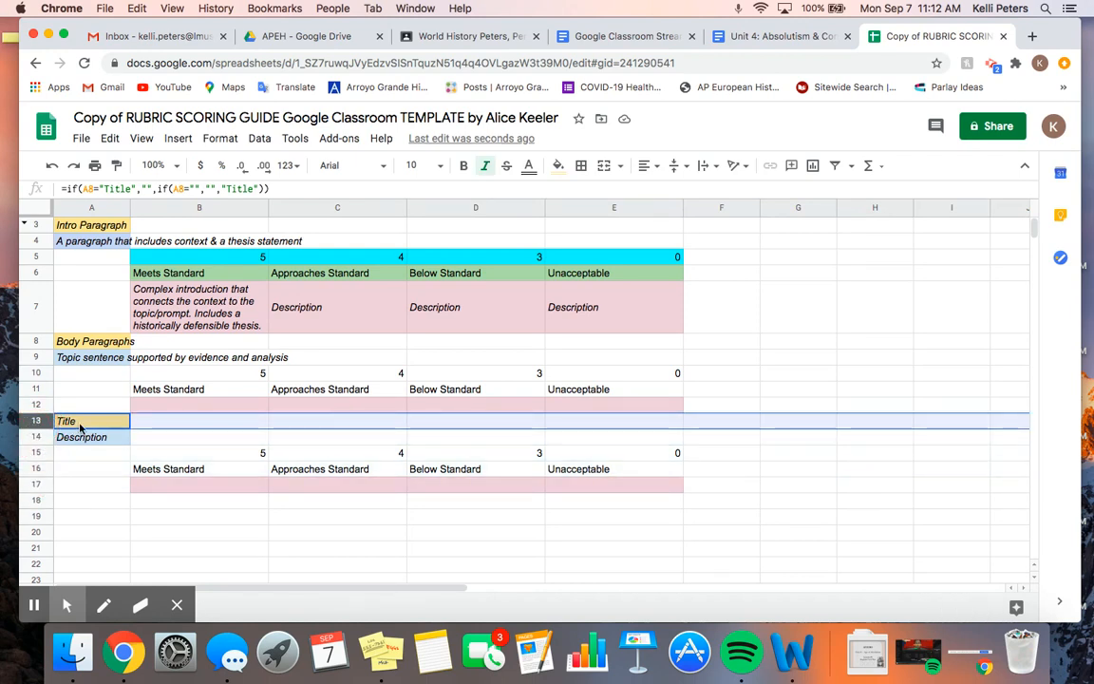
left_click(79, 427)
key("Delete")
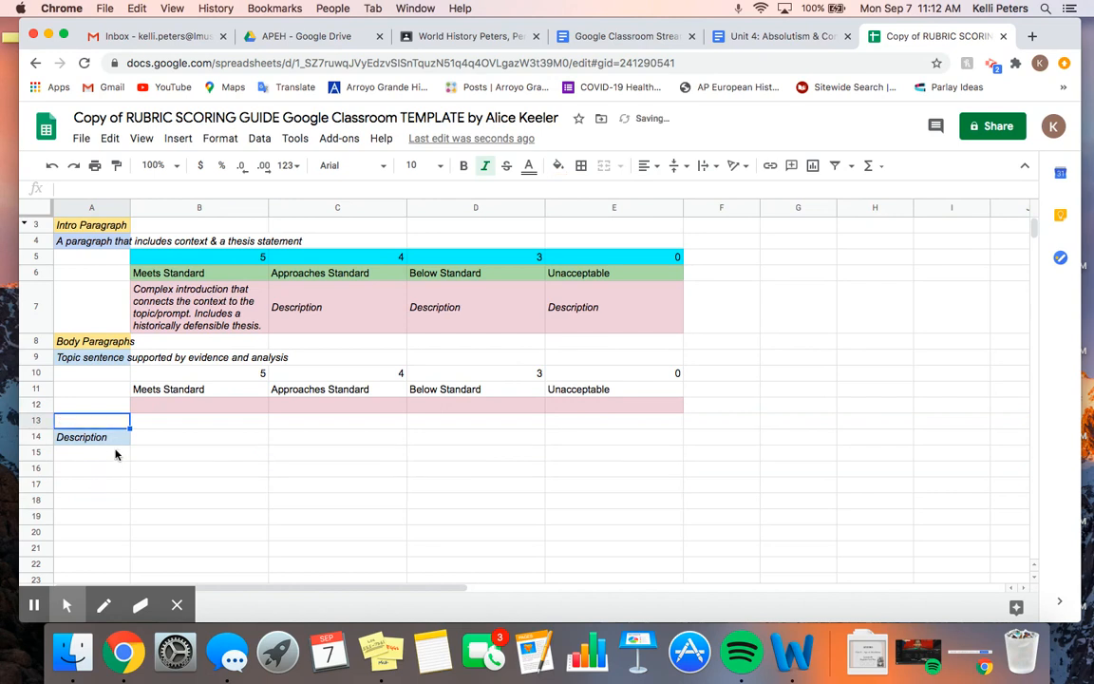
Clear the unused third criterion's description placeholder from A14.
left_click(111, 439)
key("Delete")
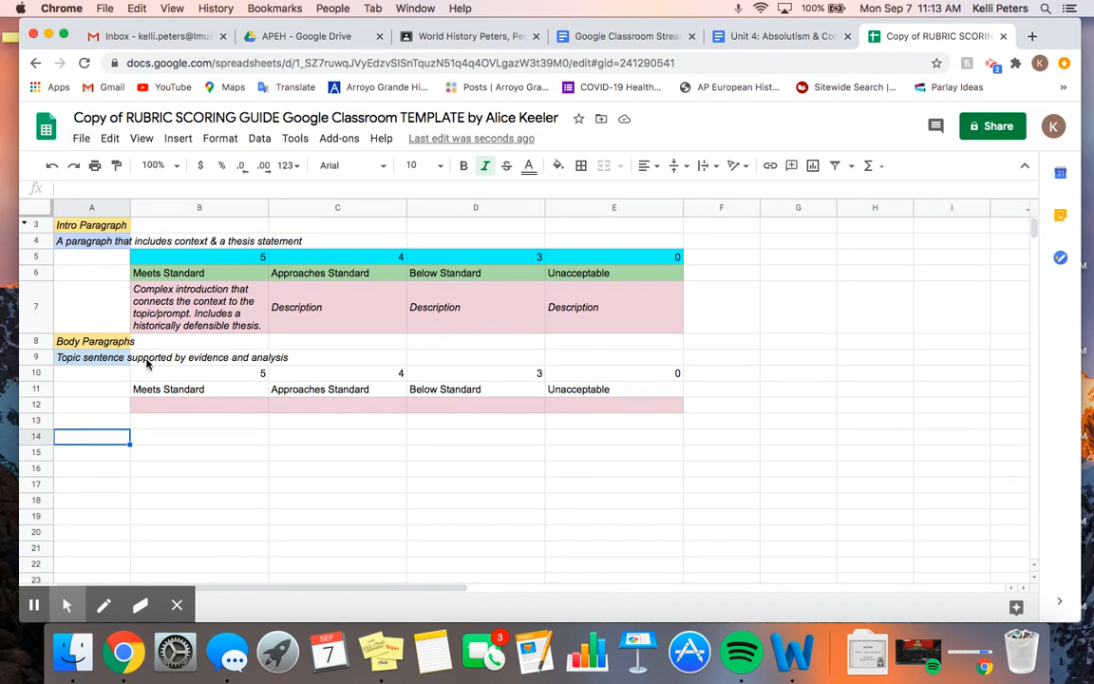
Rename the spreadsheet as "Essay Rubric".
left_click(252, 118)
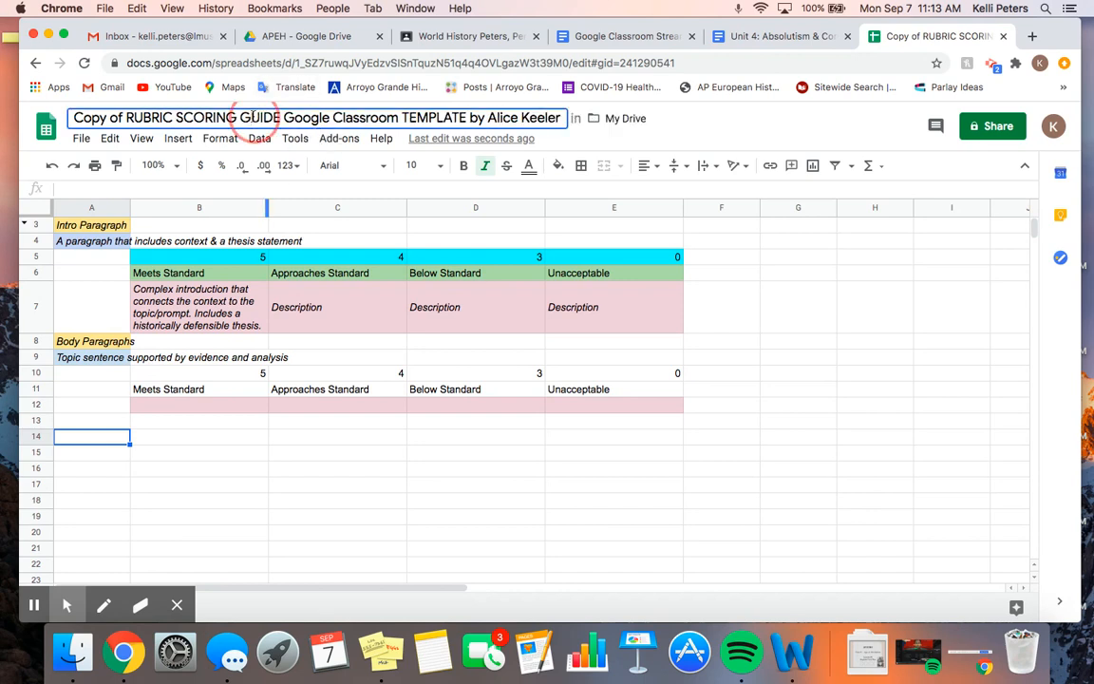
triple_click(251, 118)
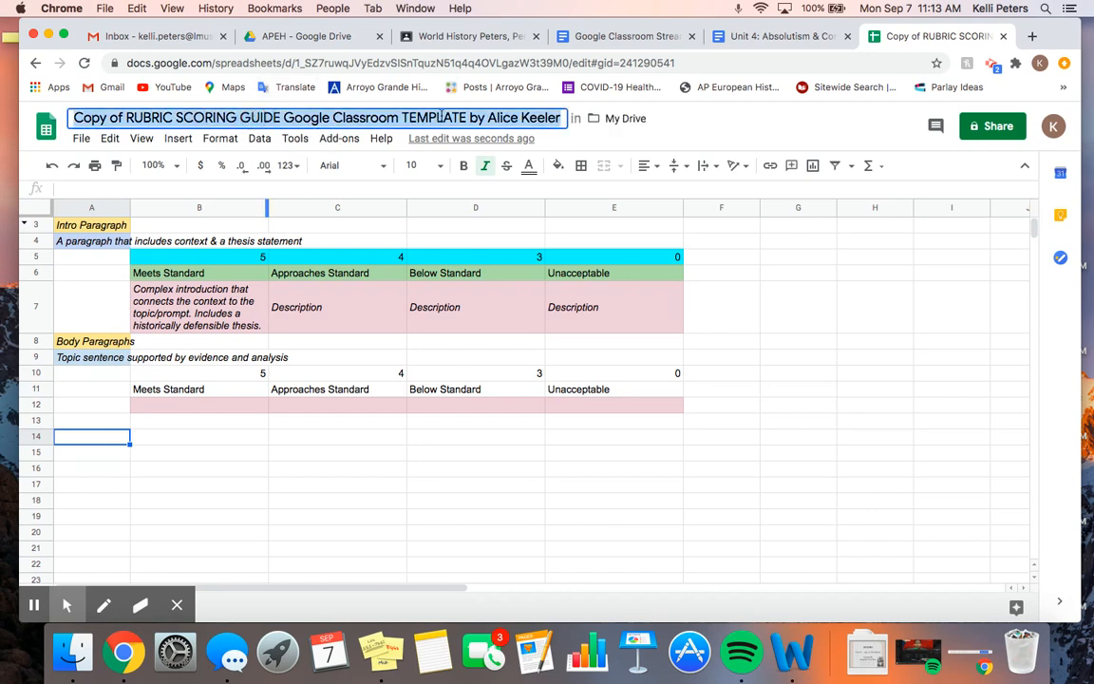
type("Essay Rub")
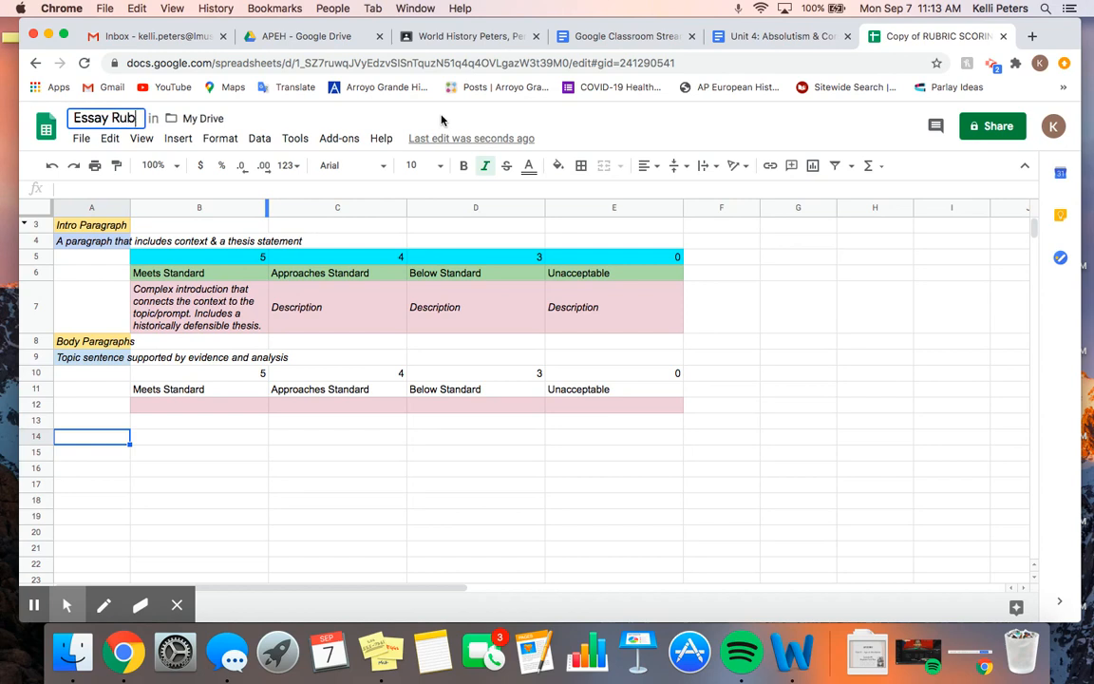
type("ric")
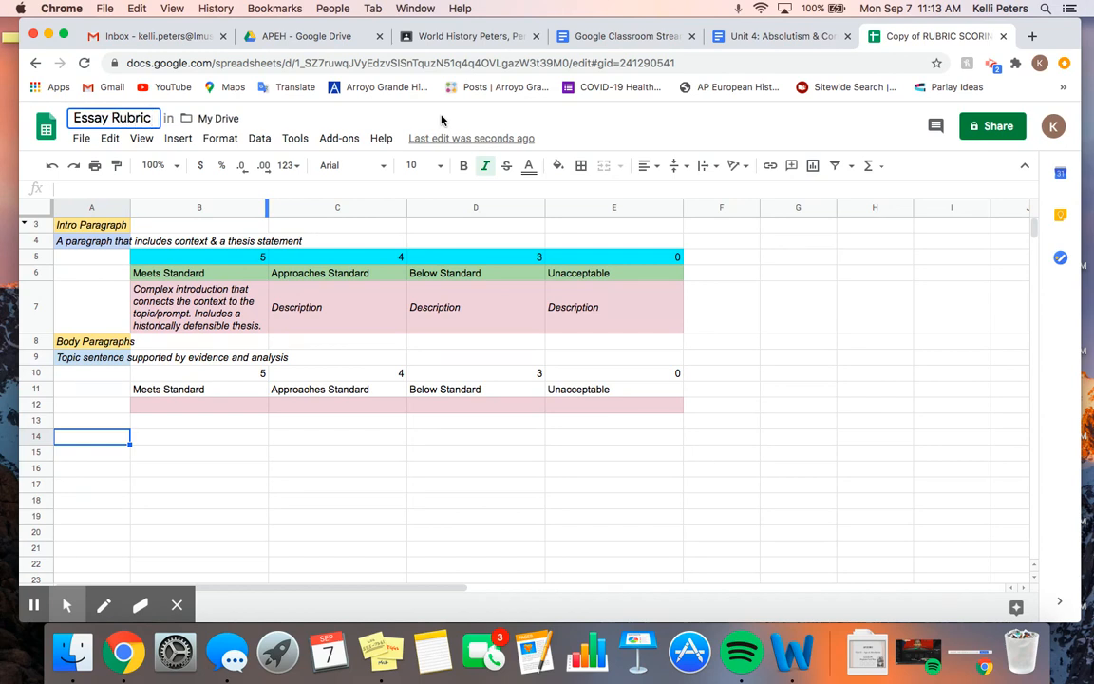
left_click(440, 120)
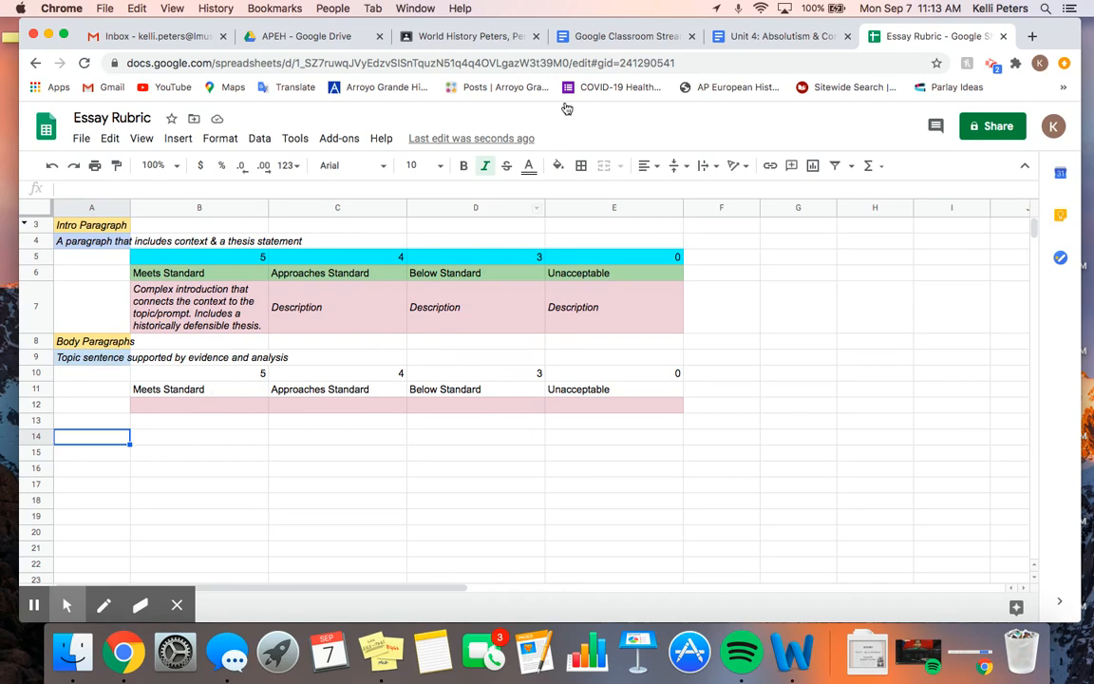
Switch to Google Classroom and open the World History assignment "9/2 Pericles & Plato Democracy" for editing.
left_click(478, 37)
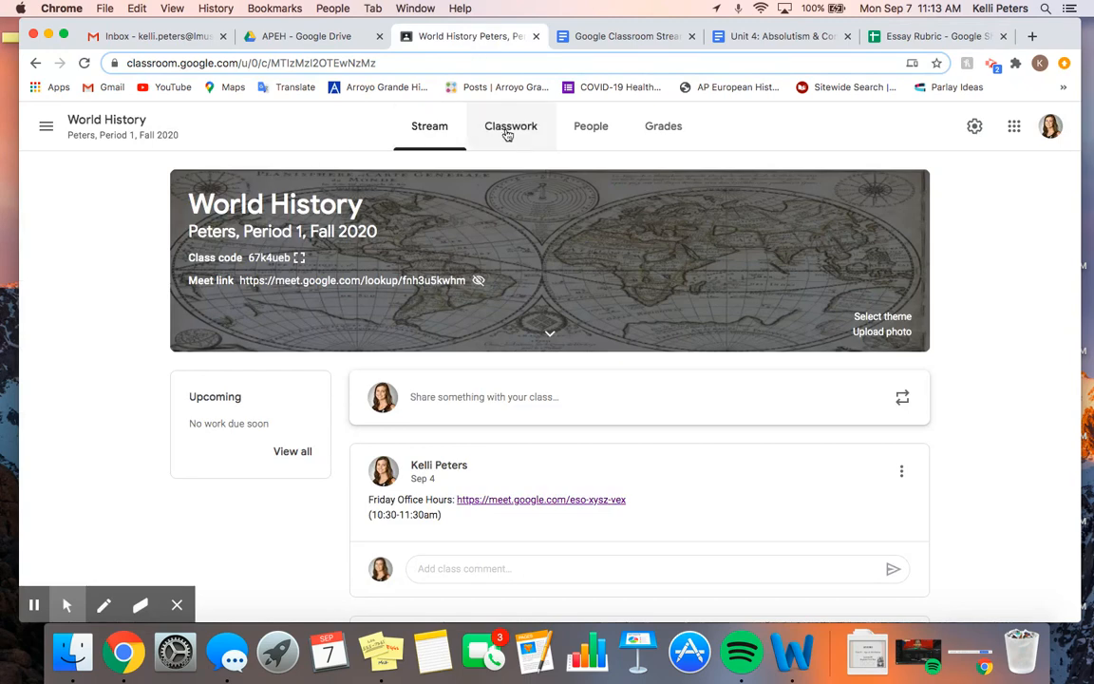
left_click(525, 139)
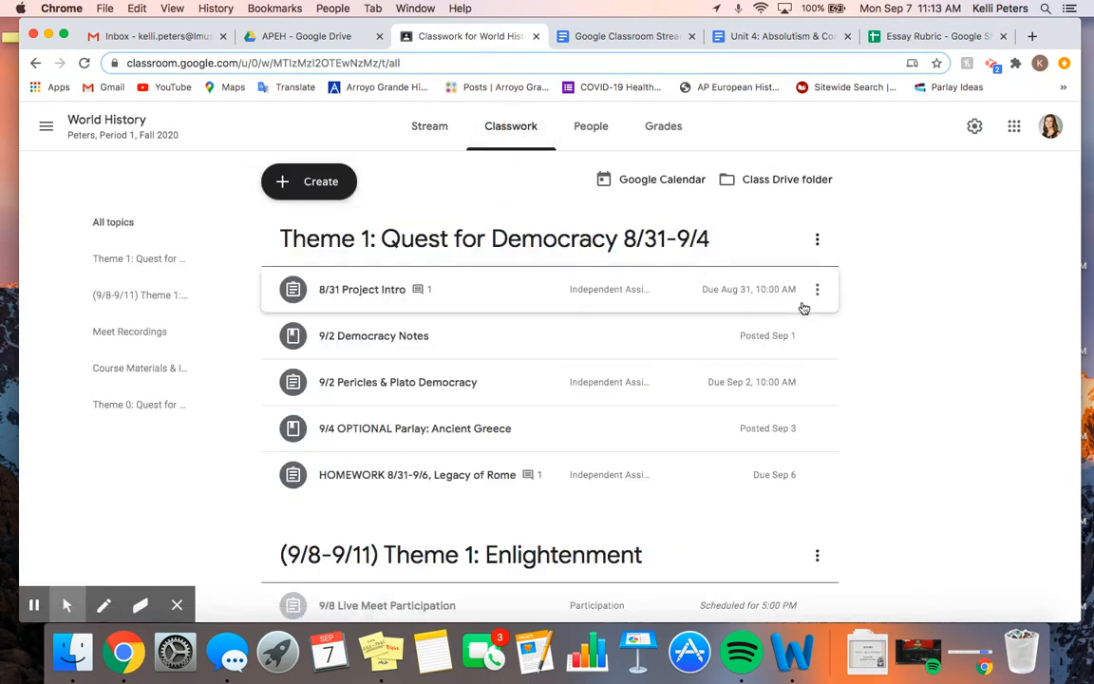
left_click(624, 382)
scroll(764, 408, "down", 1)
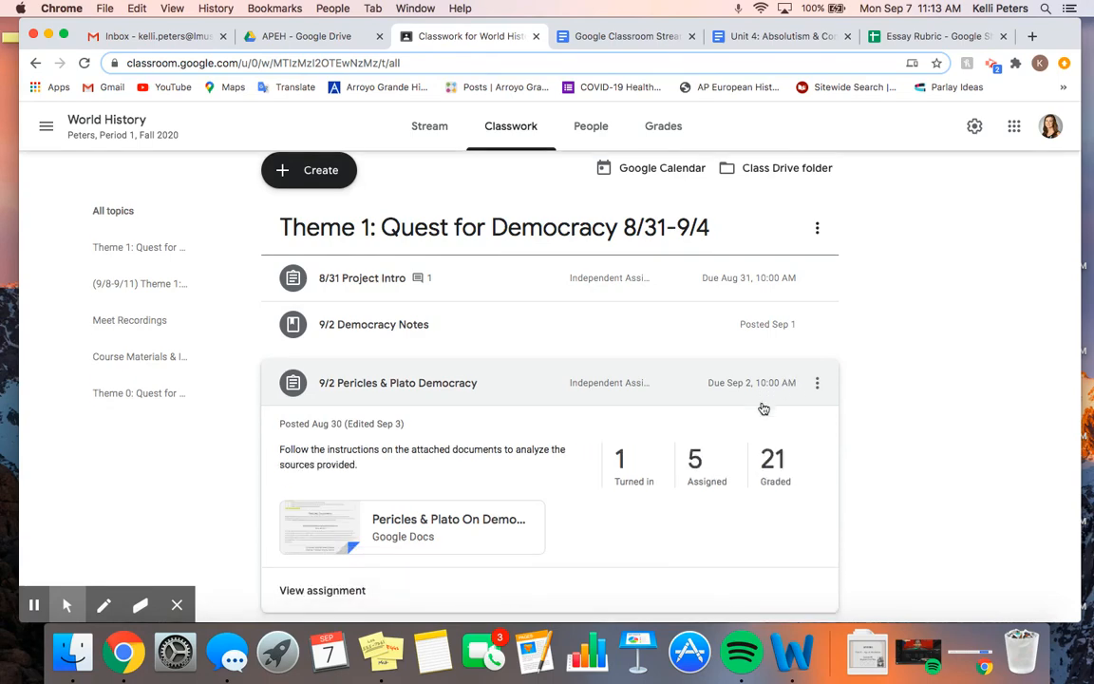
left_click(817, 340)
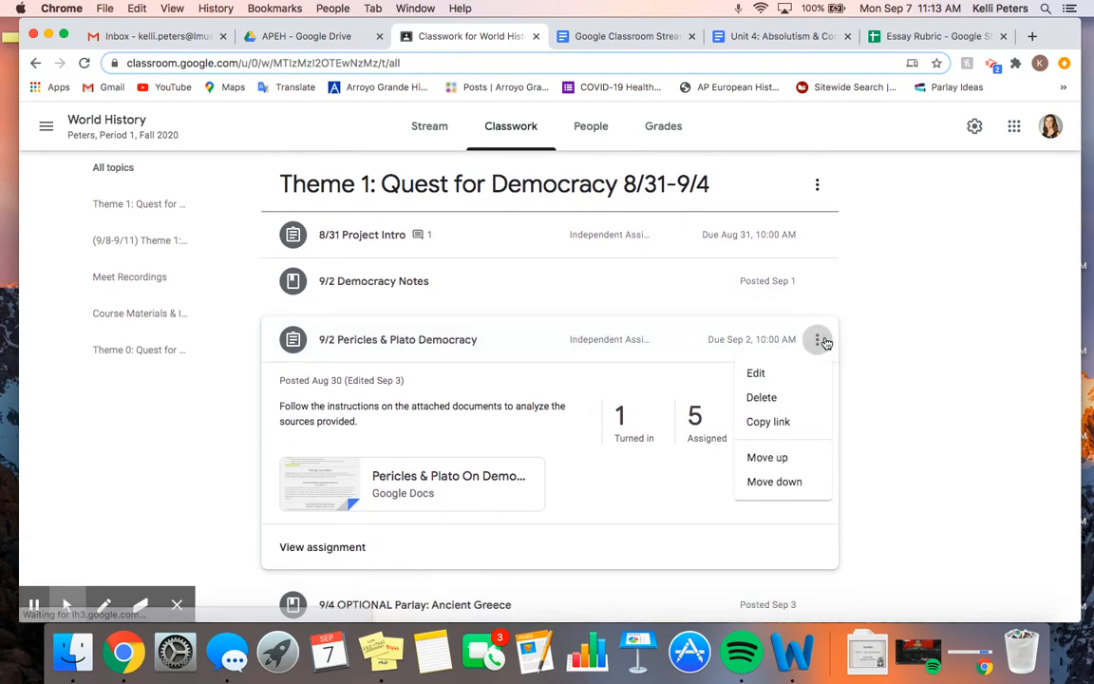
left_click(793, 372)
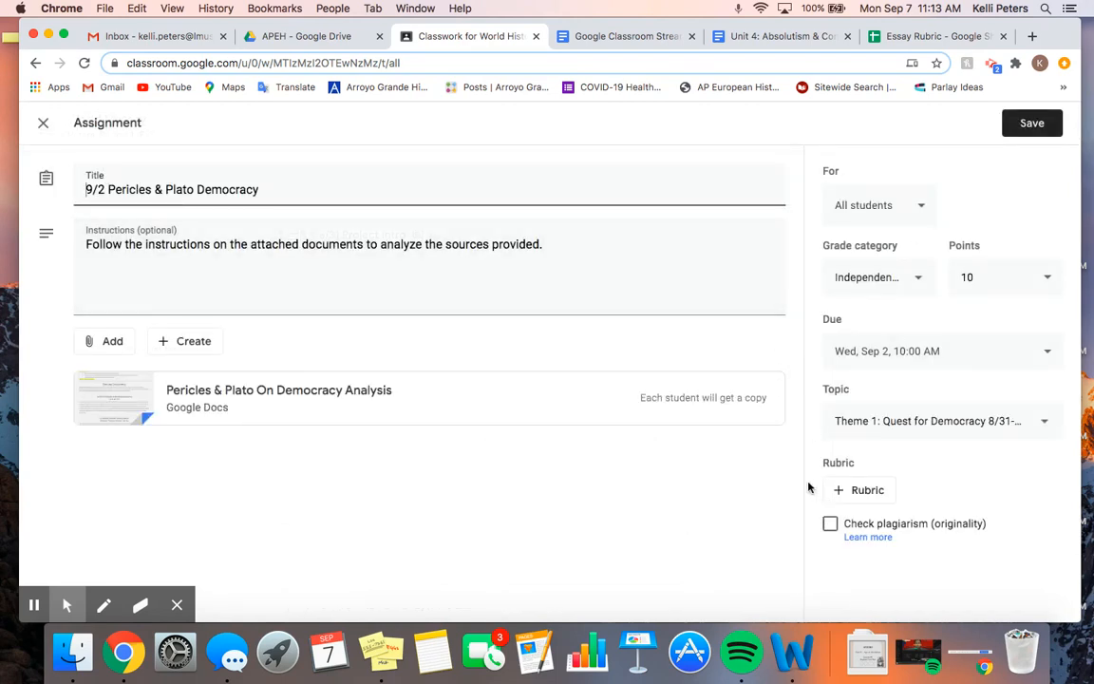
Start importing a rubric from Sheets into the assignment and look through the recent Drive spreadsheets.
left_click(868, 494)
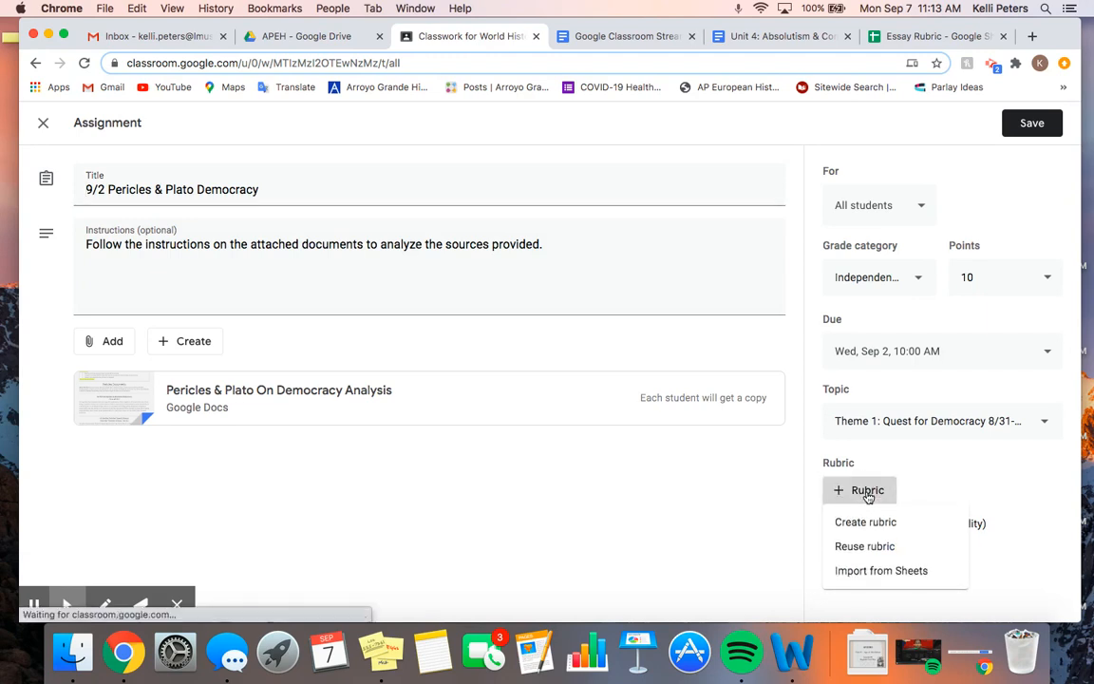
left_click(900, 573)
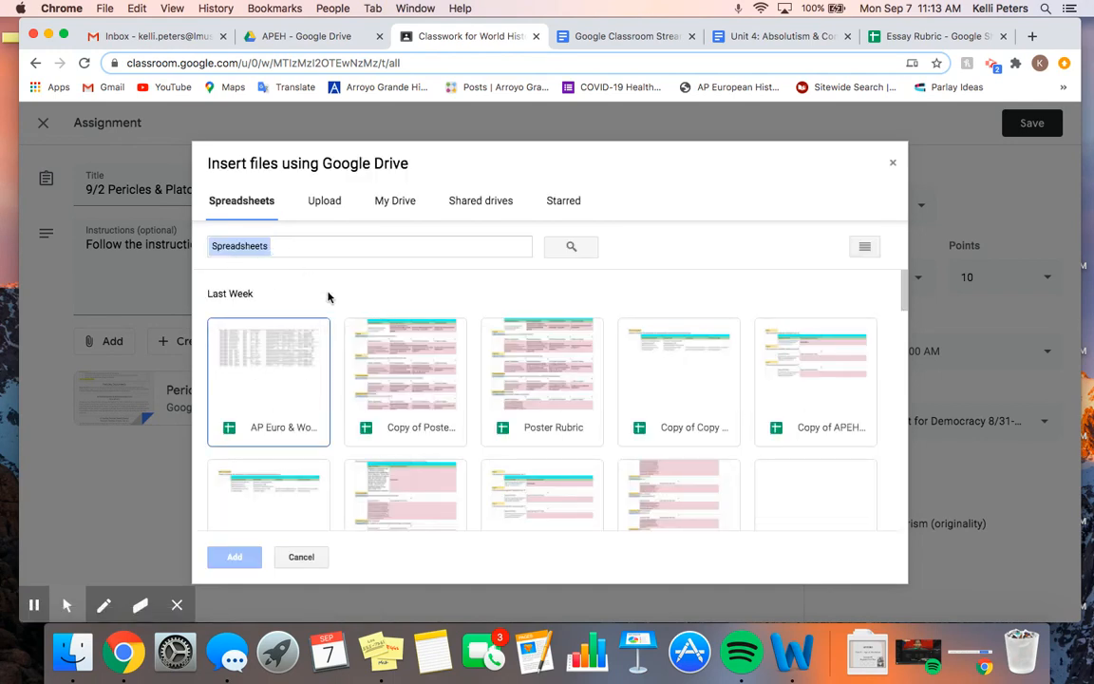
scroll(606, 418, "down", 3)
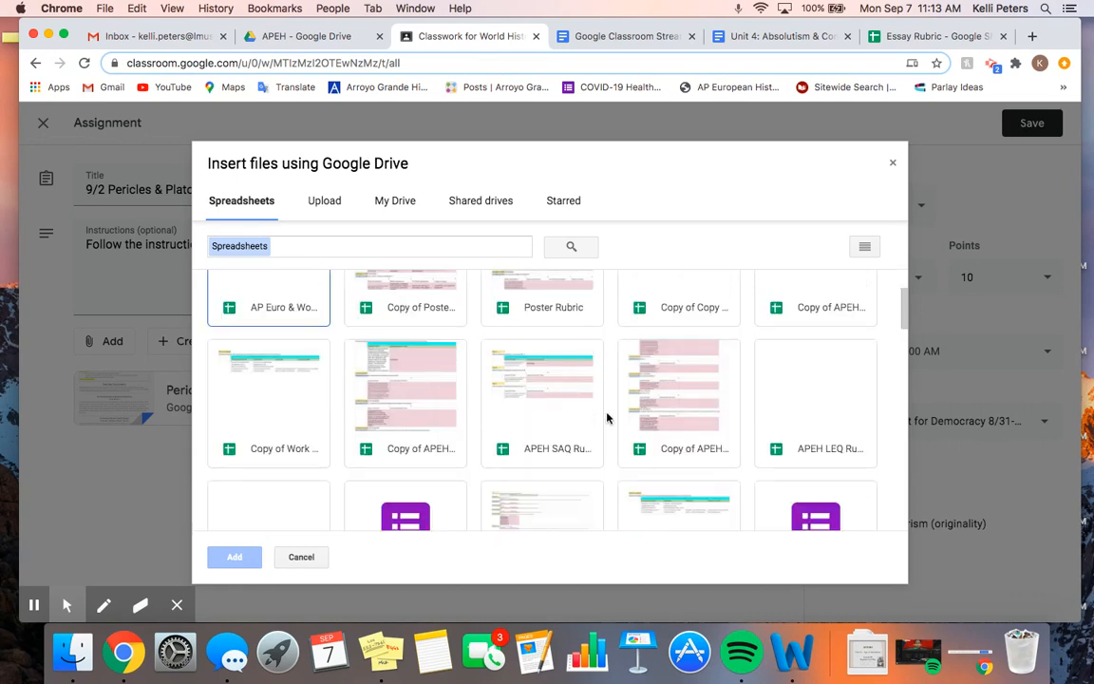
scroll(608, 418, "down", 2)
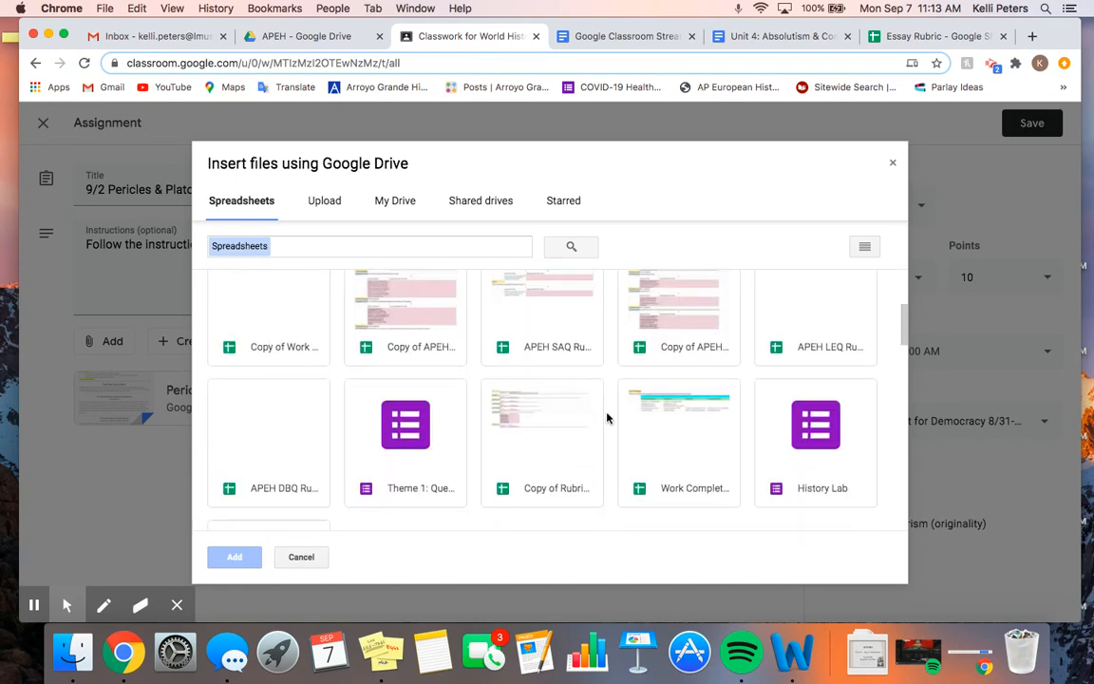
scroll(608, 418, "down", 3)
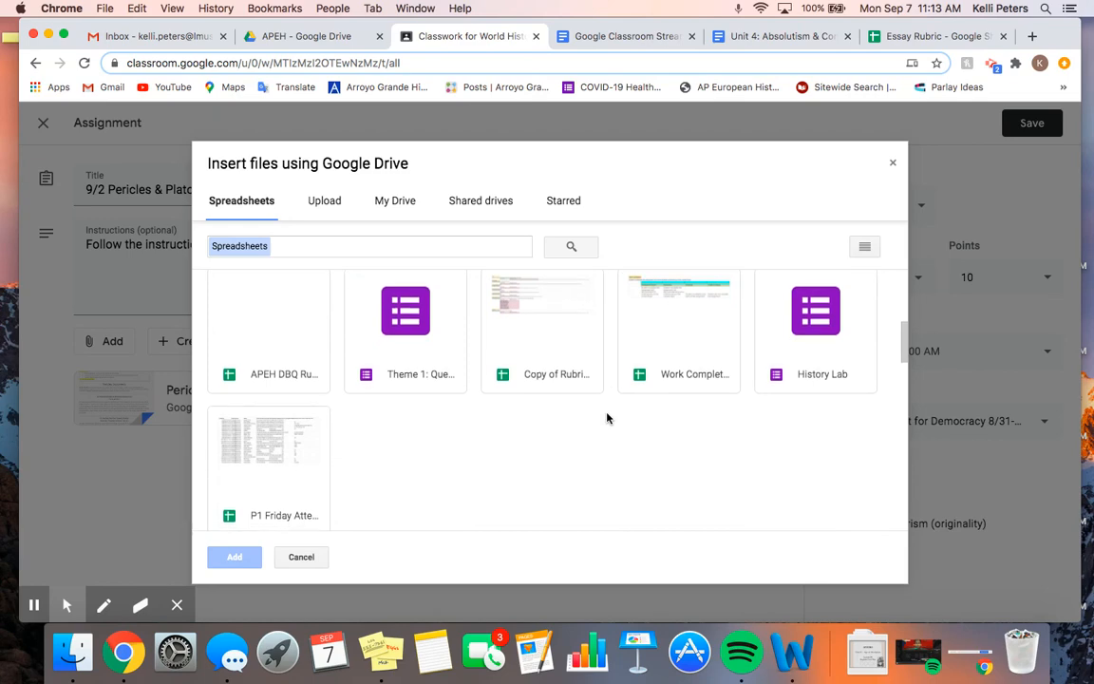
scroll(607, 418, "up", 10)
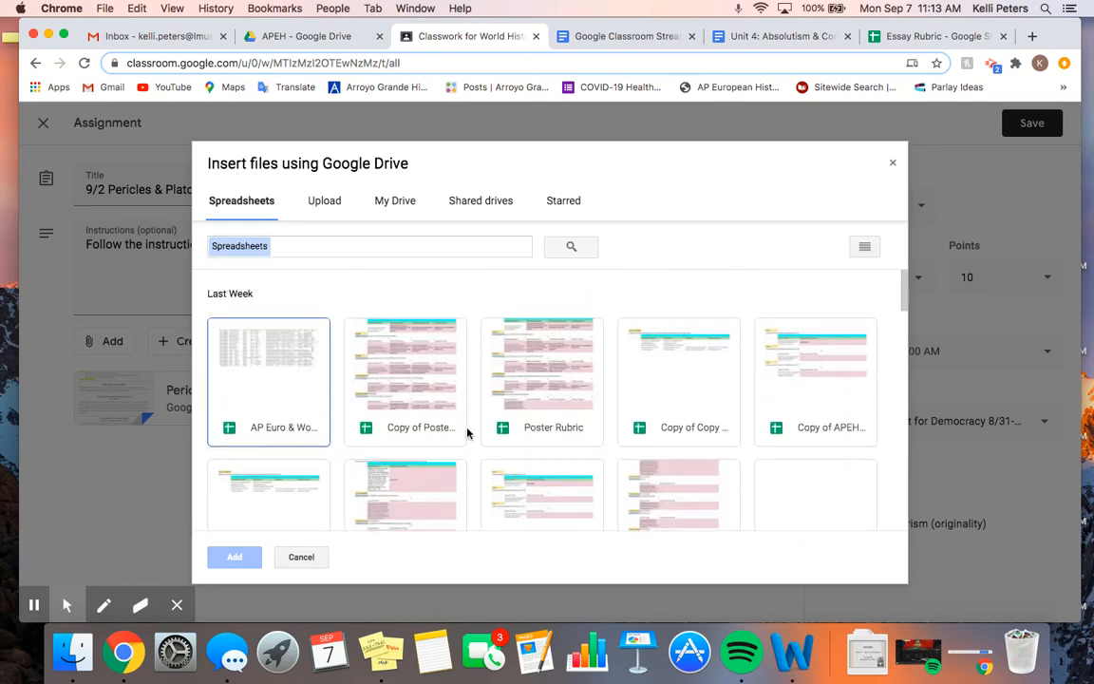
Search the Drive spreadsheets for "Essay Rubric" and clear the search term.
left_click(309, 242)
type("Ess")
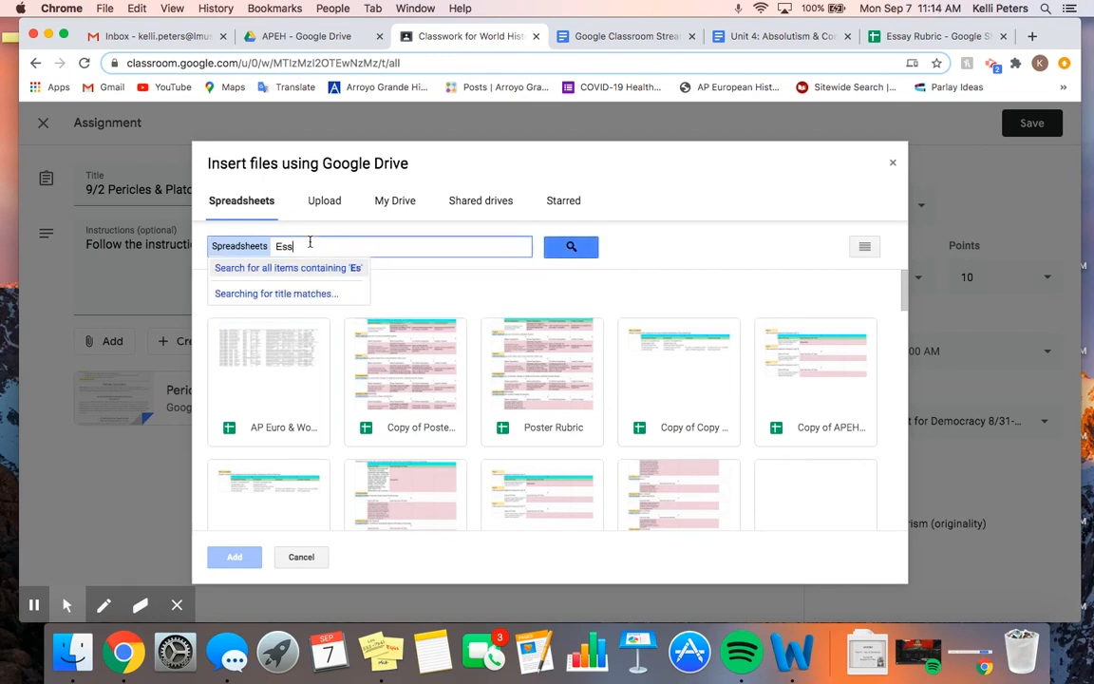
type("ay Rubric")
key("Return")
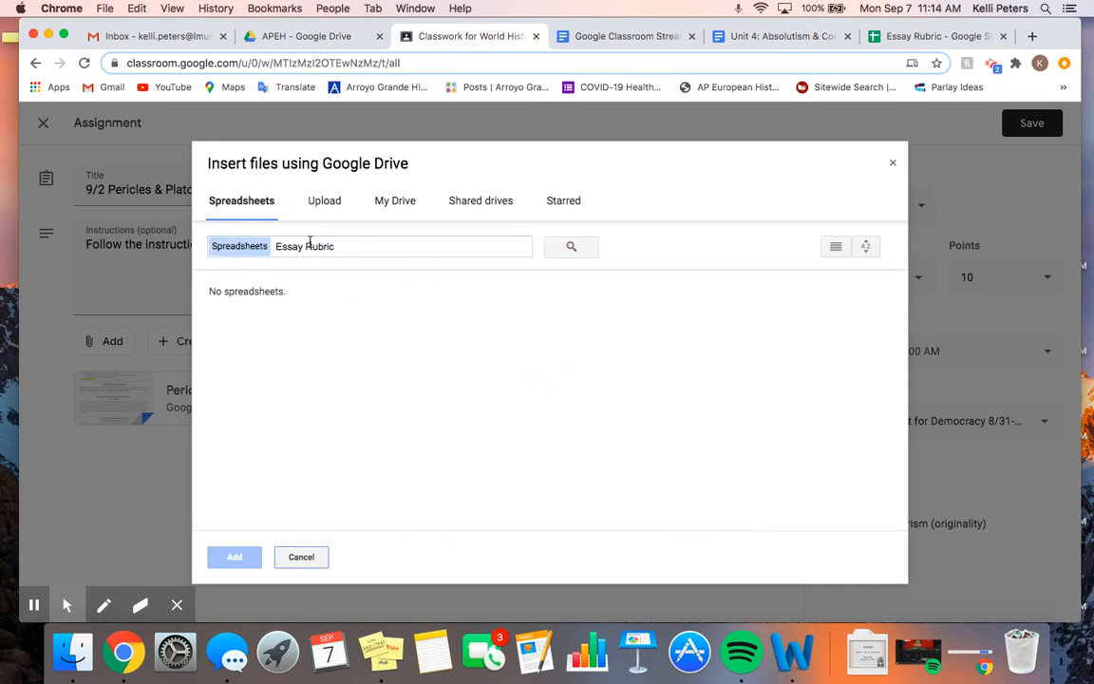
left_click(342, 246)
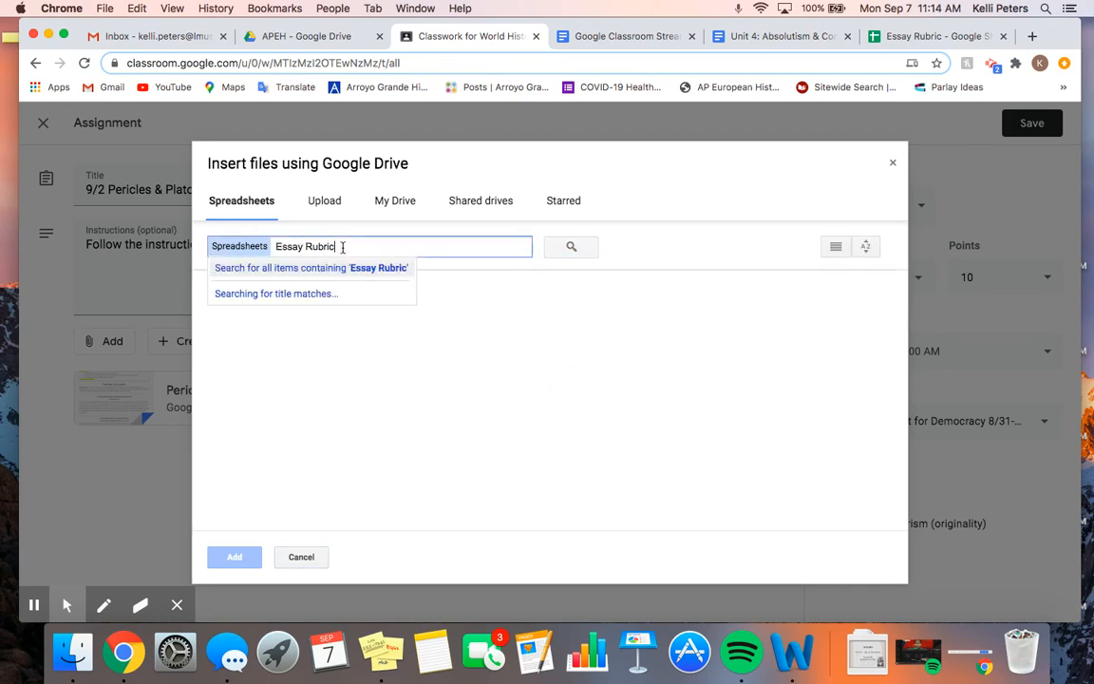
key("BackSpace")
key("BackSpace")
key("BackSpace")
key("BackSpace")
key("BackSpace")
key("BackSpace")
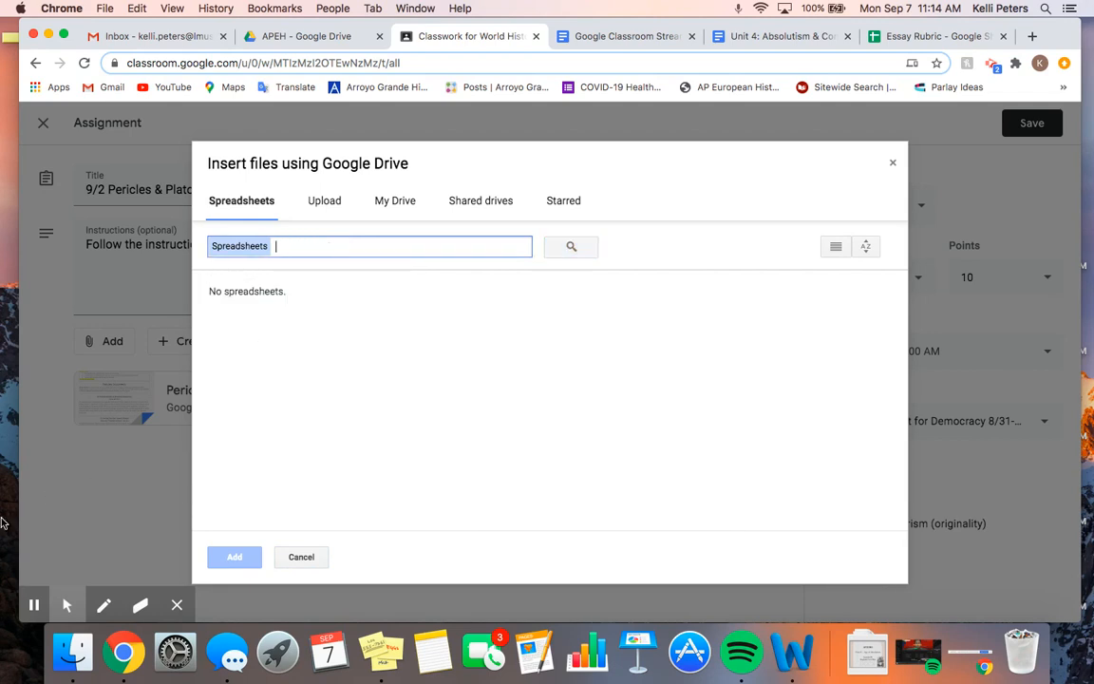
left_click(34, 605)
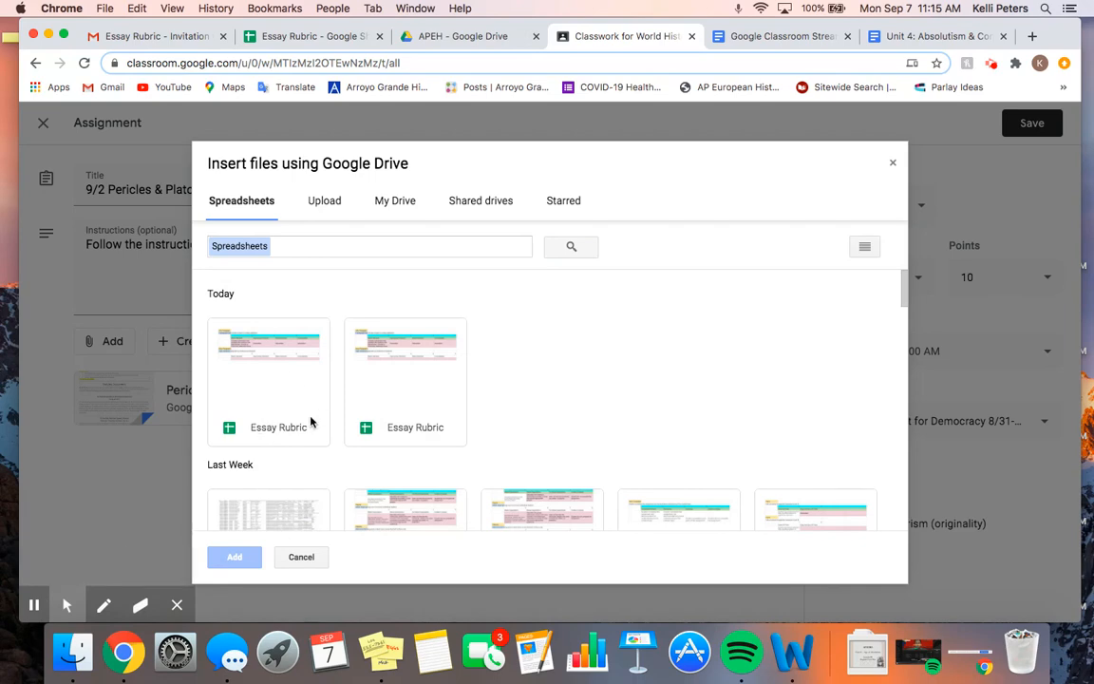
Import the first Essay Rubric spreadsheet listed under Today and review its criteria, points and level descriptions.
double_click(263, 381)
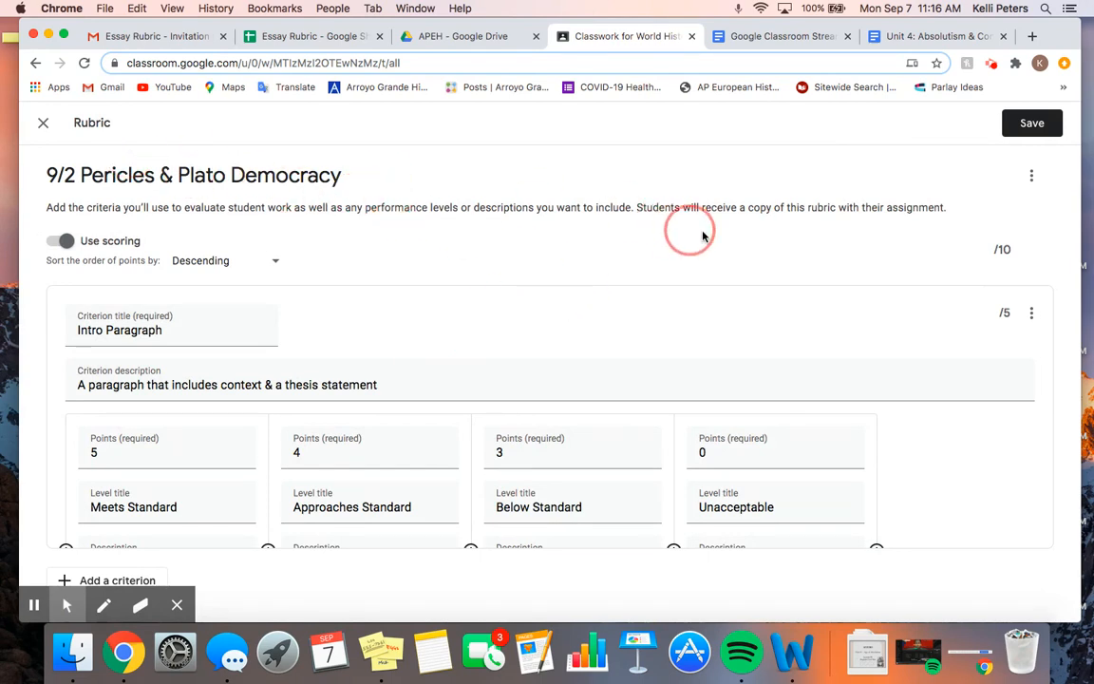
scroll(766, 301, "down", 5)
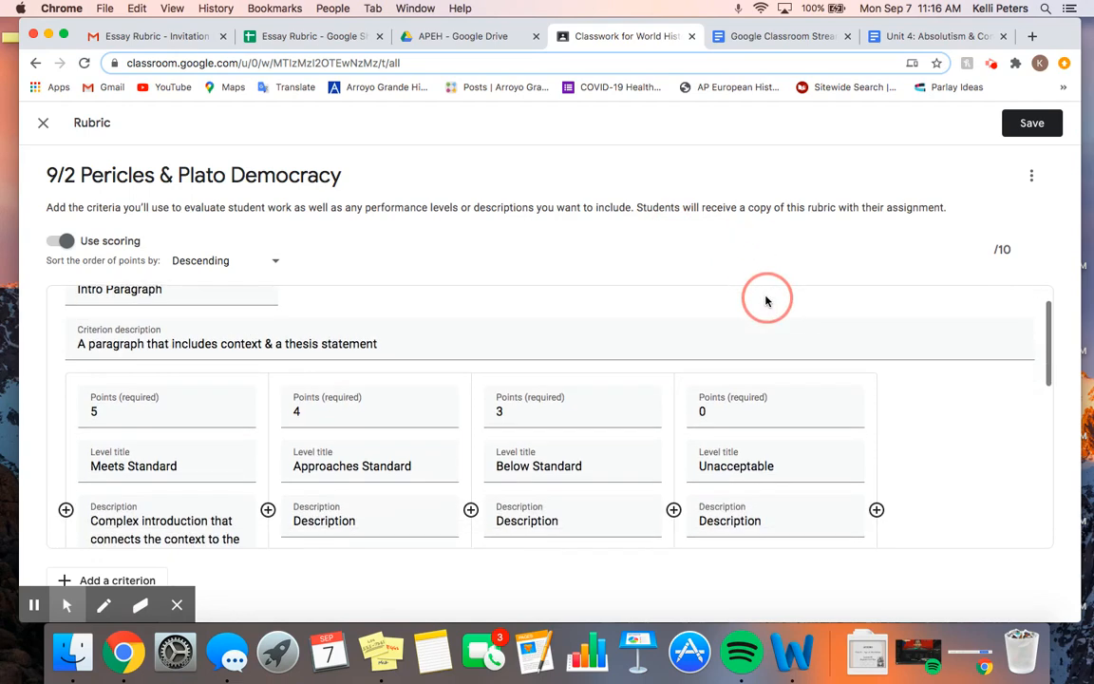
scroll(766, 301, "down", 10)
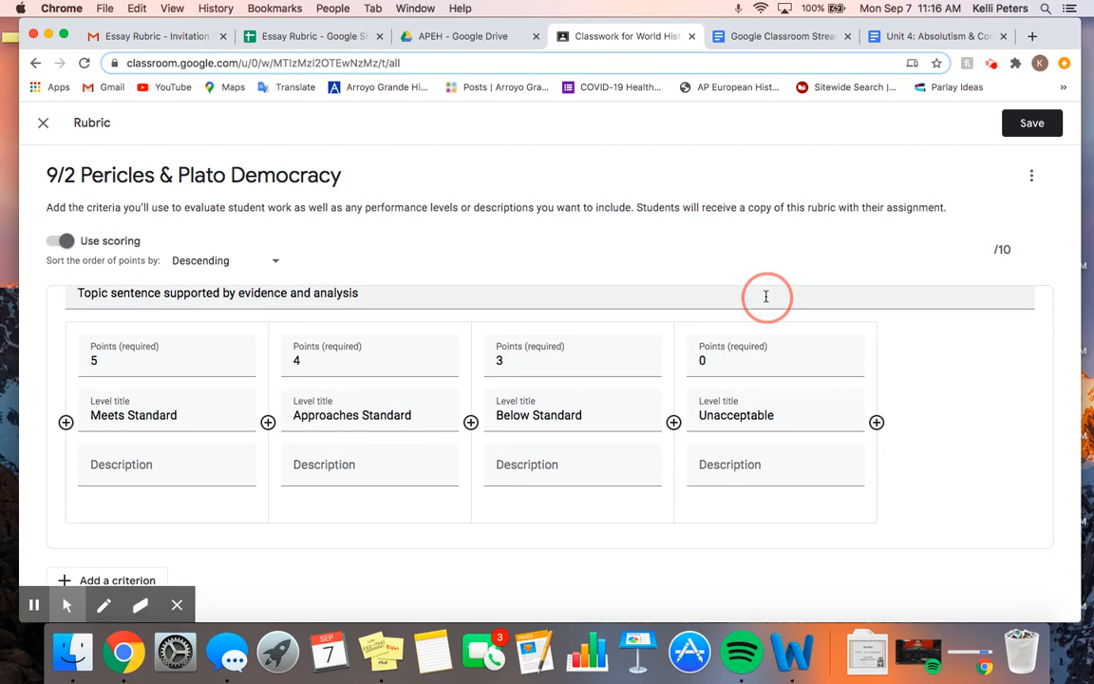
scroll(767, 298, "up", 8)
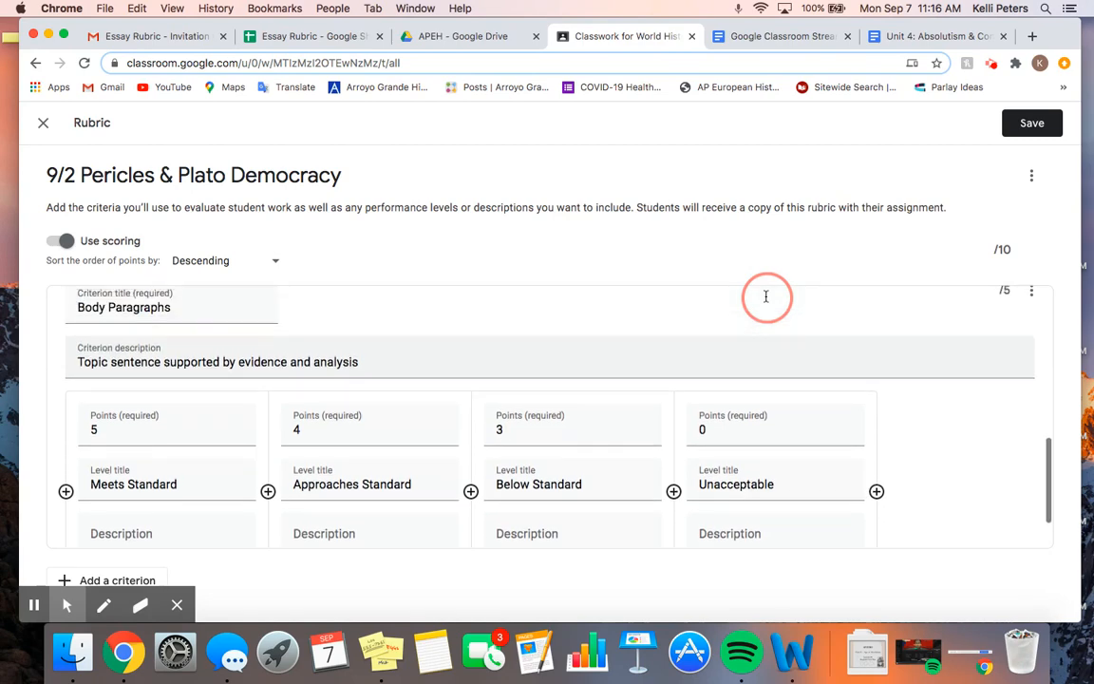
scroll(766, 301, "up", 5)
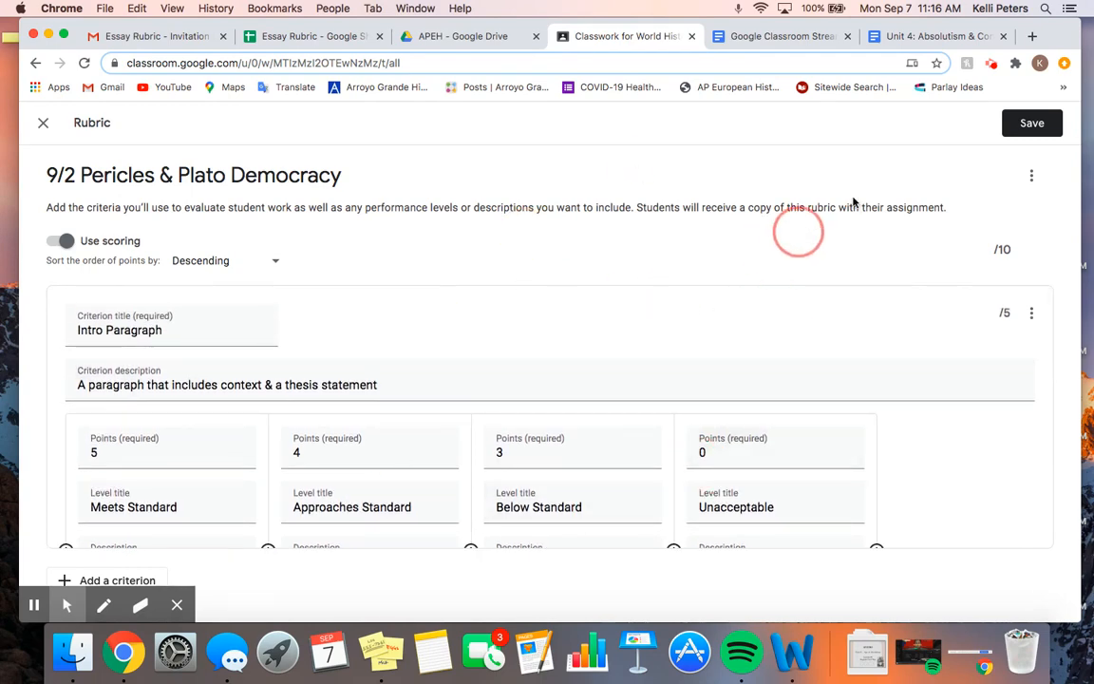
Save the imported rubric and the edited Pericles & Plato Democracy assignment.
left_click(1032, 123)
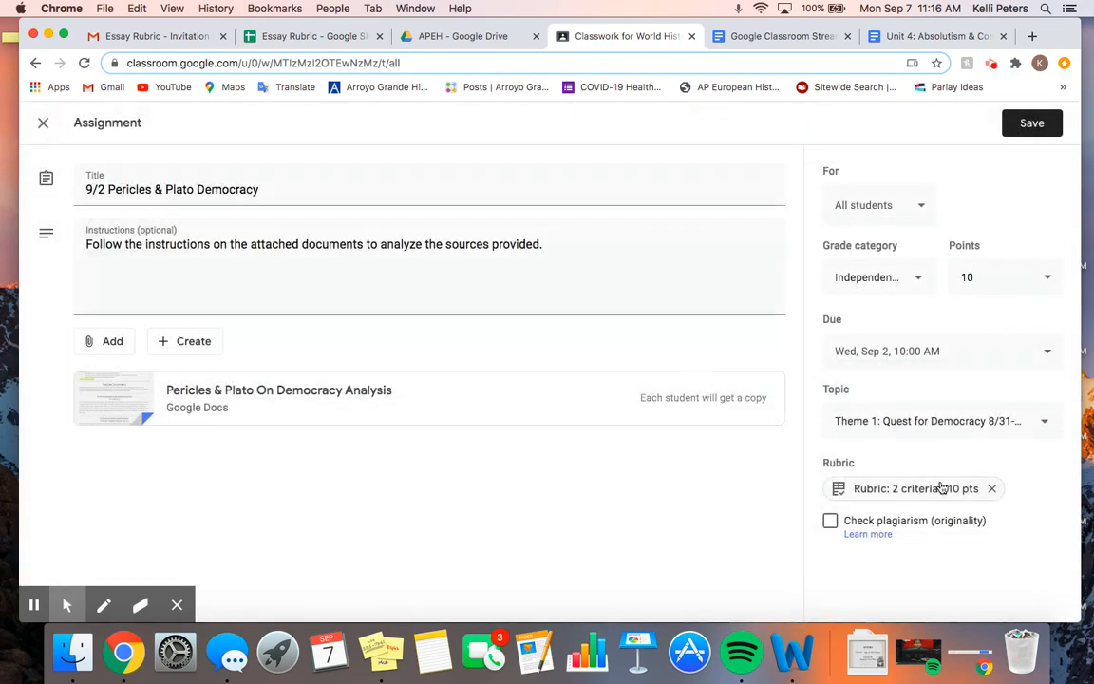
left_click(1035, 132)
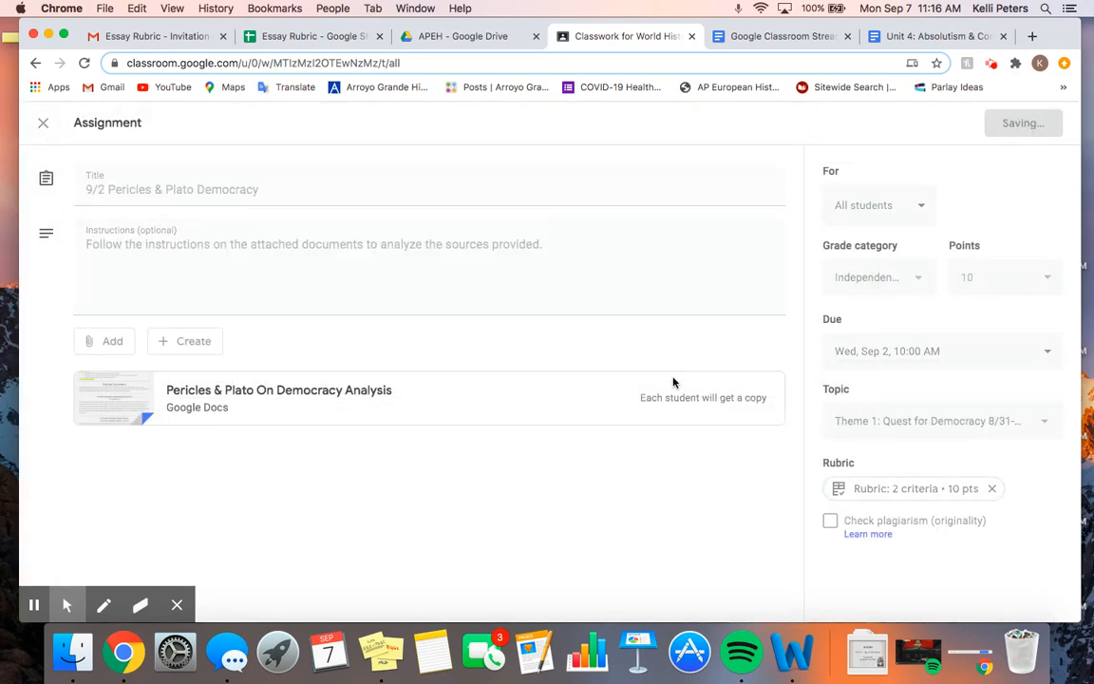